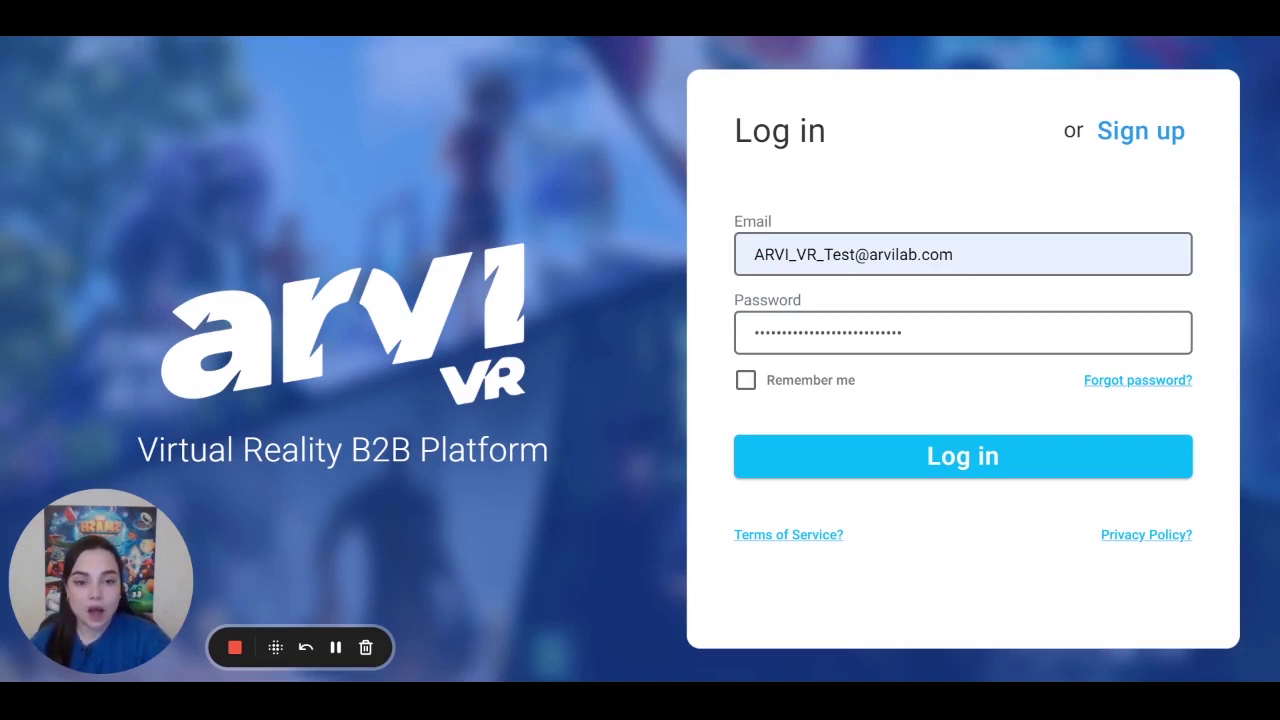
Sign in, open the ARVI Library and scroll down to the ER: The Prison, ARVI Arena and ER: Alice row
left_click(865, 459)
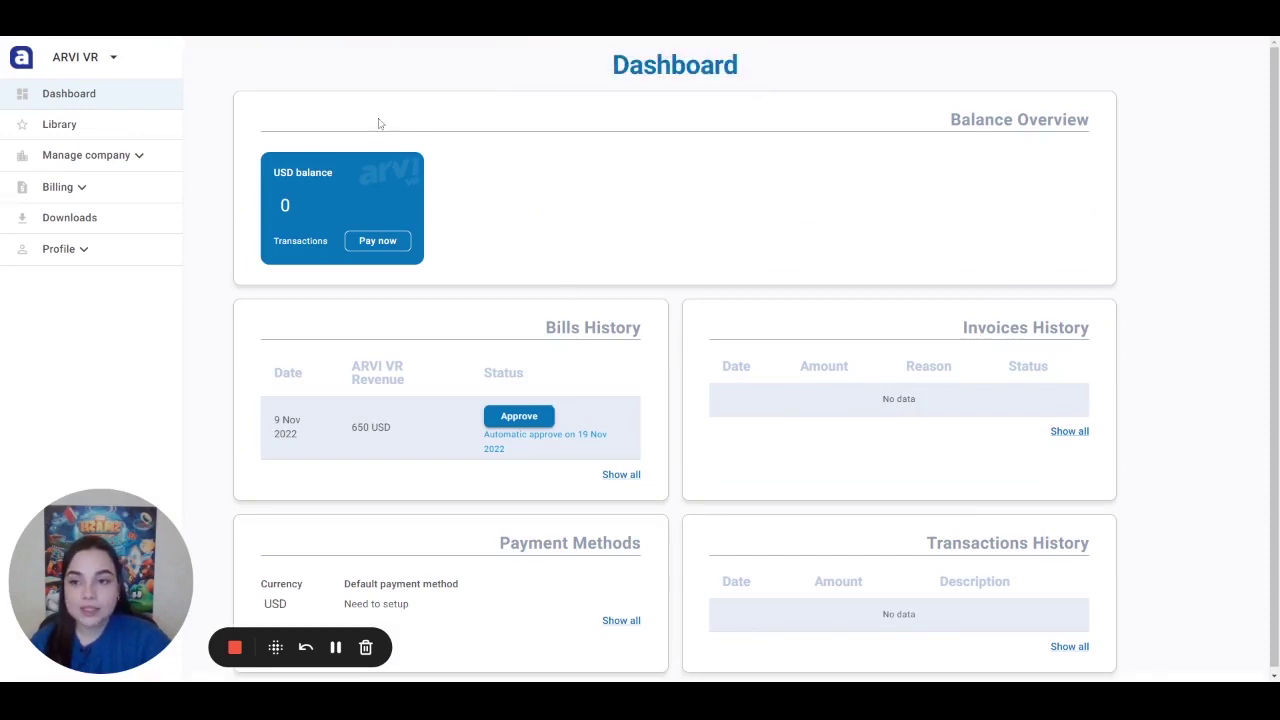
left_click(118, 125)
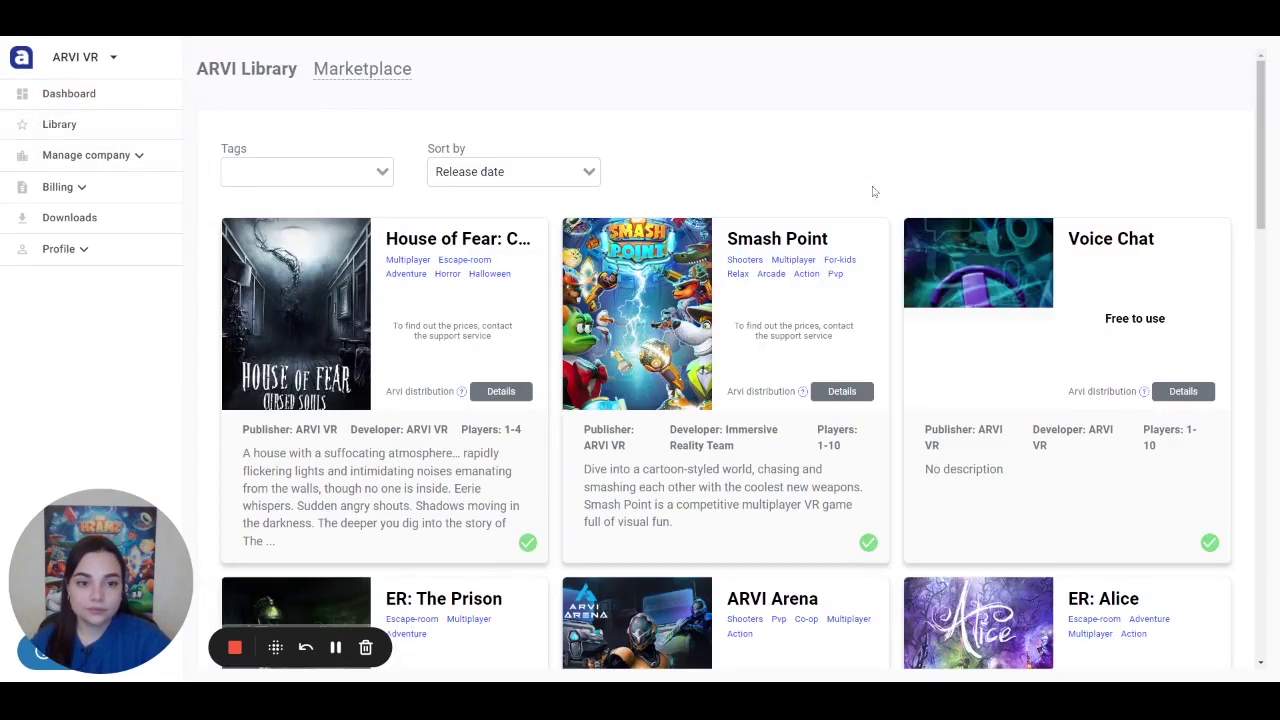
scroll(873, 191, "down", 4)
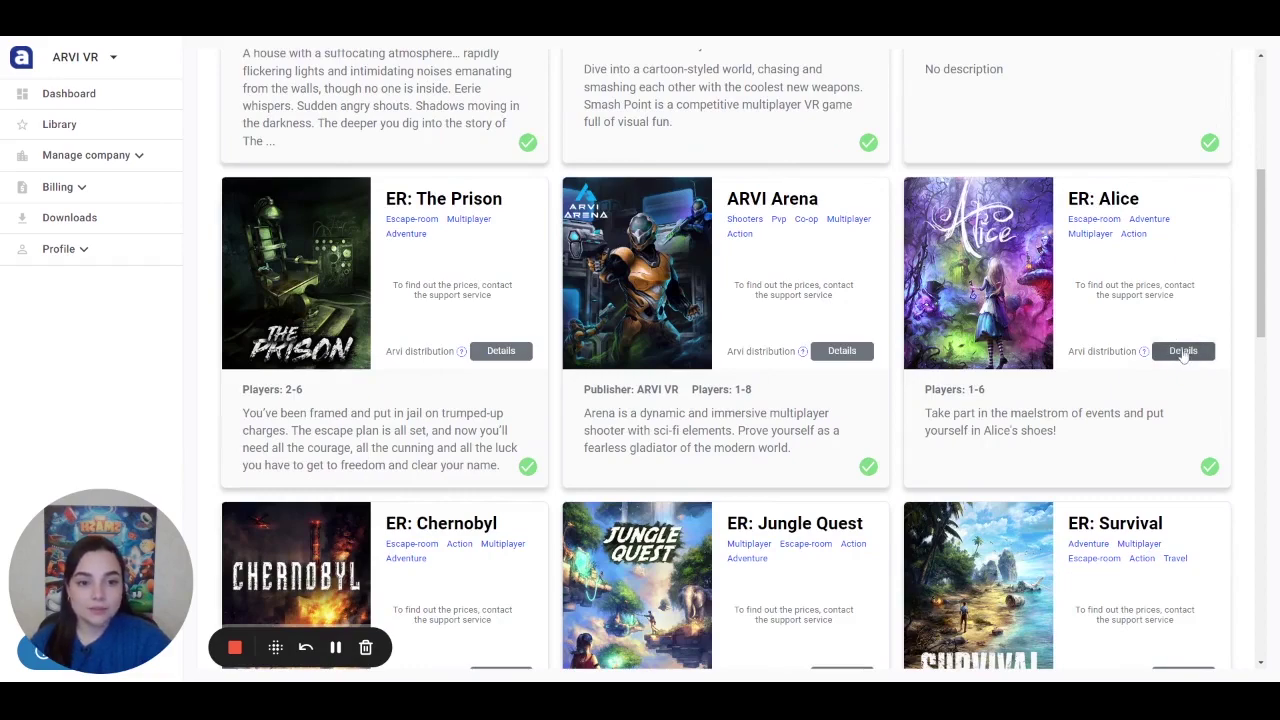
Open ER: Alice's details and scroll through its Promo tab screenshots, logos and description
left_click(1183, 352)
scroll(920, 383, "down", 10)
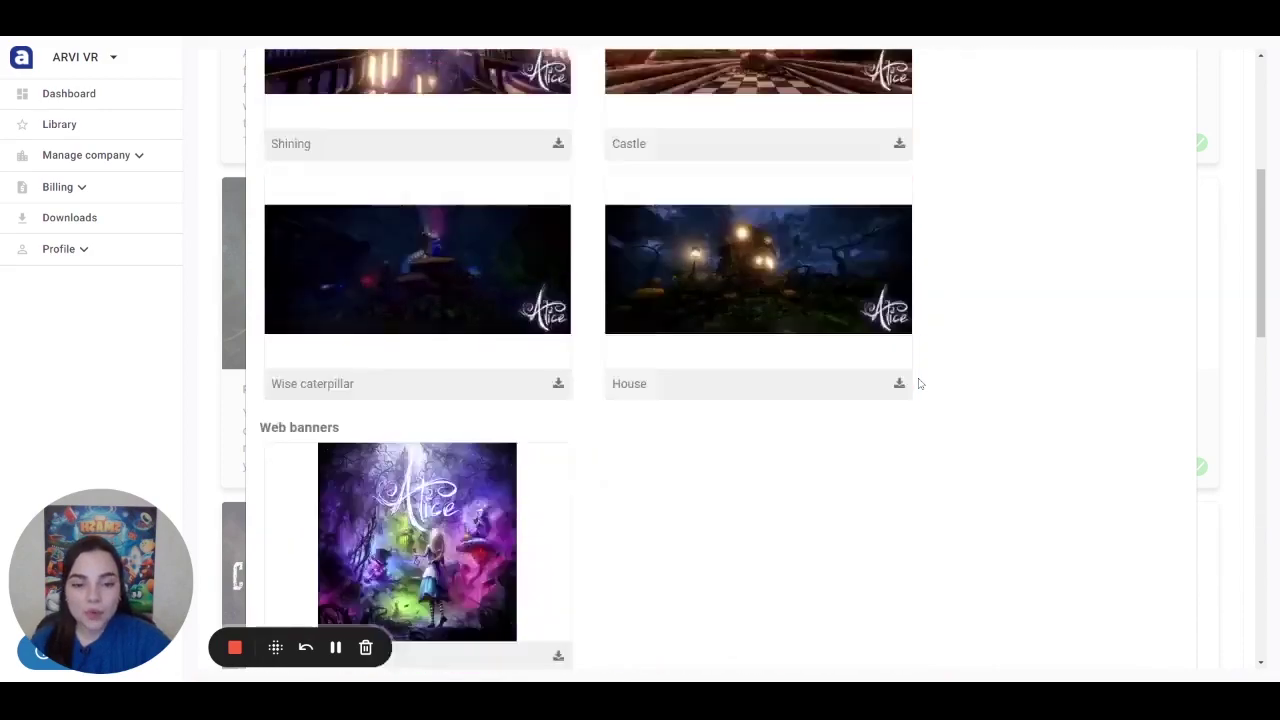
scroll(920, 383, "down", 15)
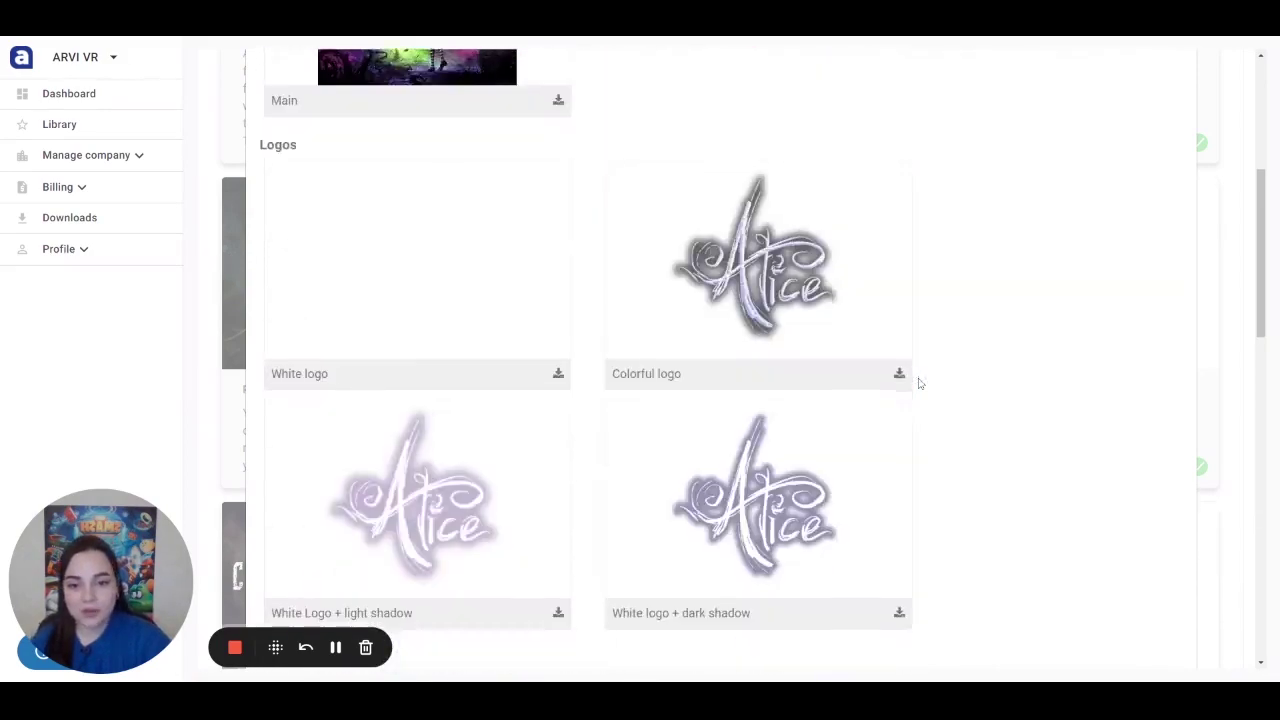
scroll(920, 383, "up", 20)
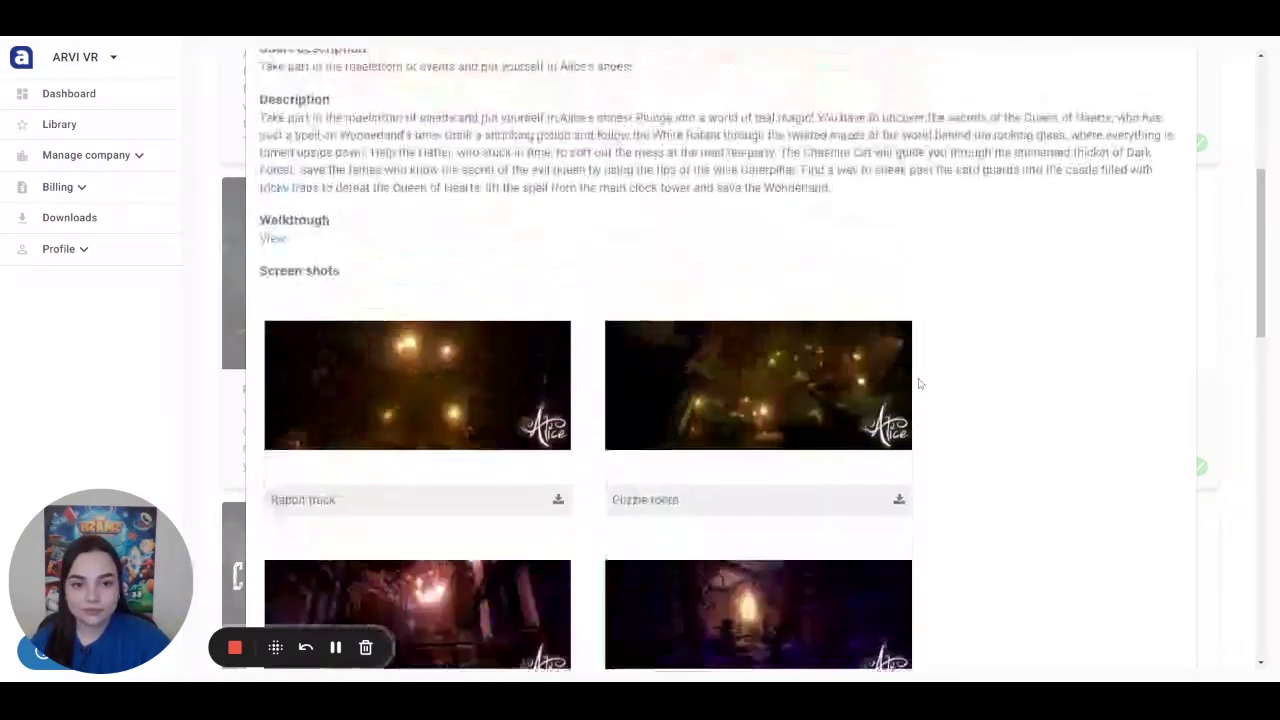
scroll(920, 383, "up", 3)
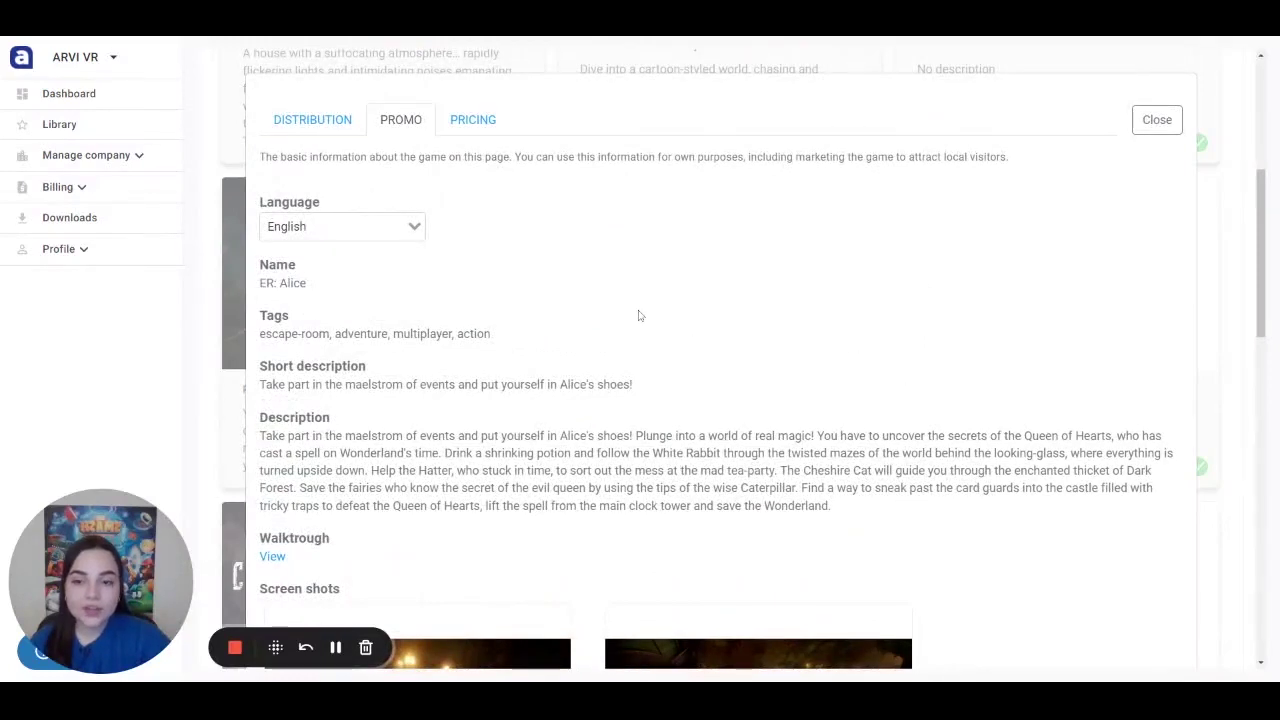
Review the available description languages, keep English, and open the Alice walkthrough document
left_click(370, 226)
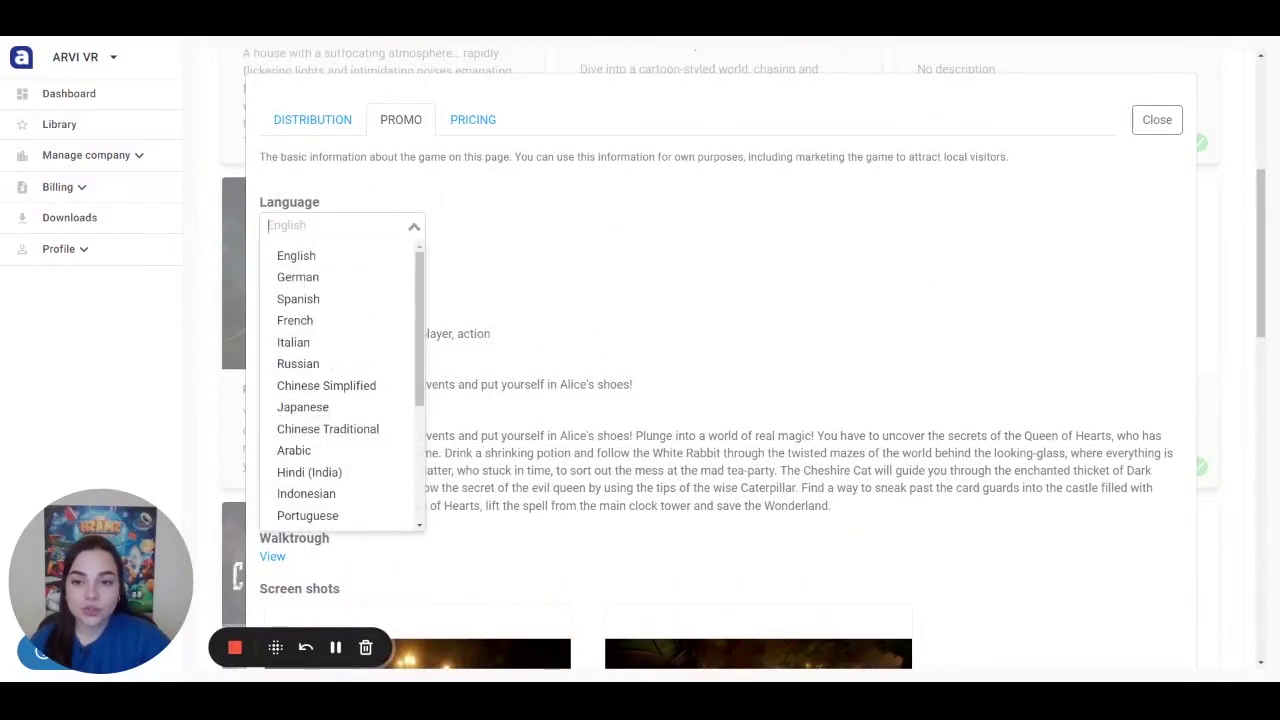
scroll(380, 277, "down", 2)
scroll(380, 277, "up", 2)
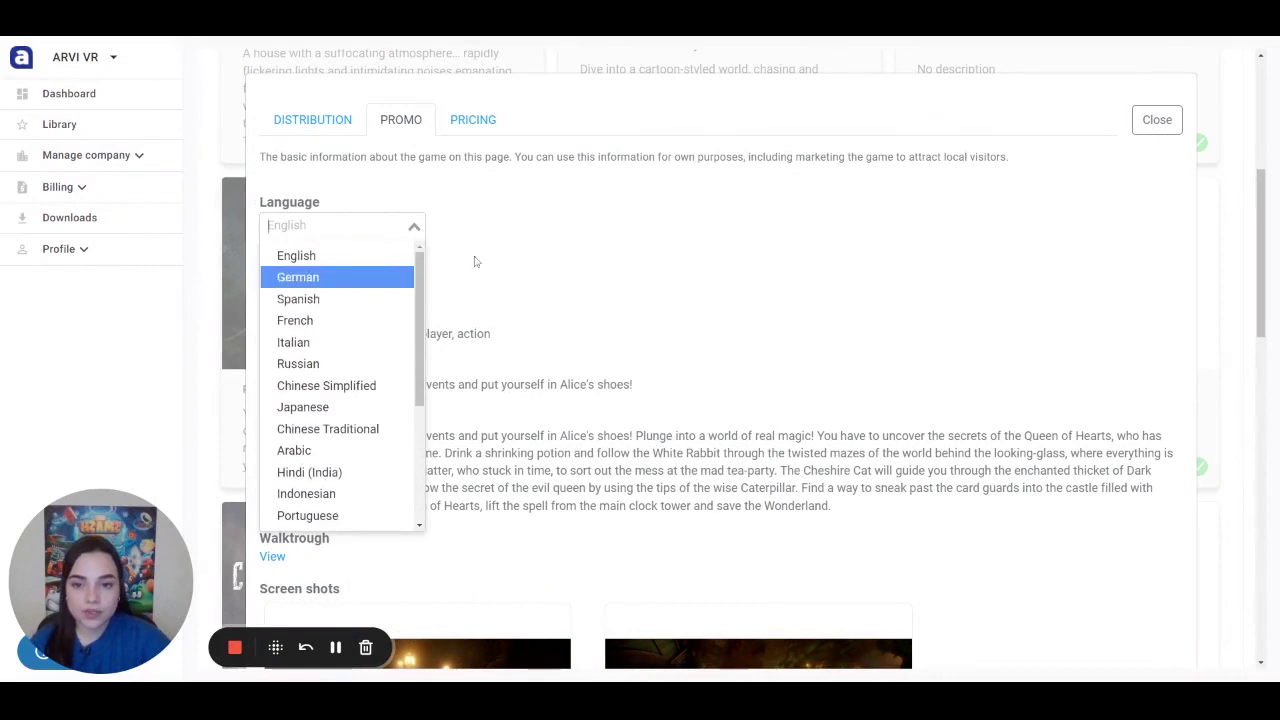
left_click(578, 245)
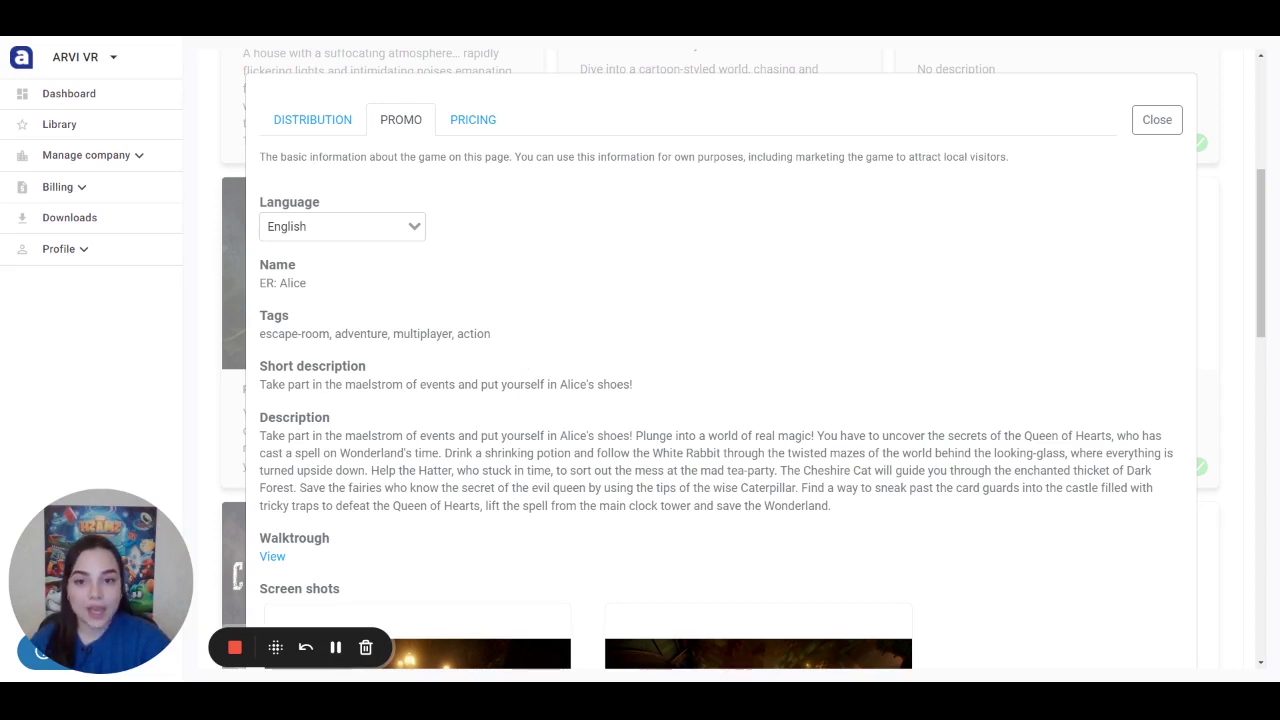
left_click(273, 557)
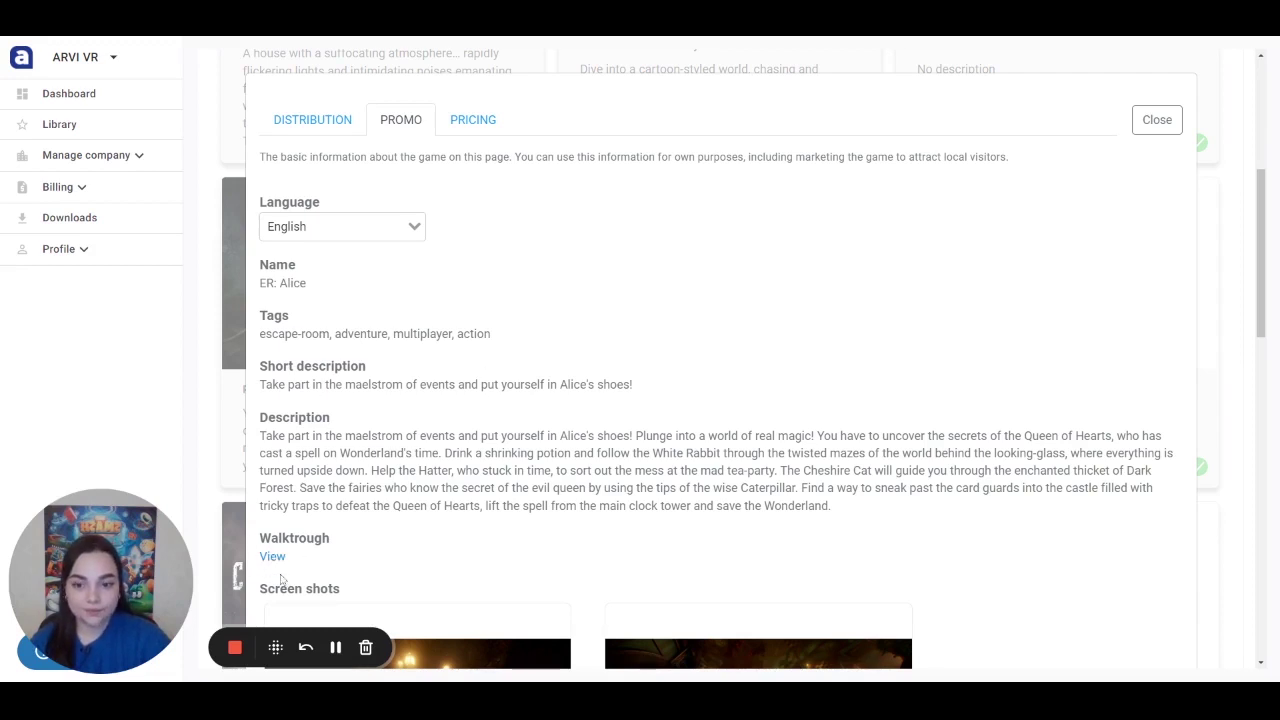
Page through Alice Walkthrough.pdf's contents list into the Lobby chapter
scroll(861, 297, "down", 4)
scroll(861, 297, "down", 15)
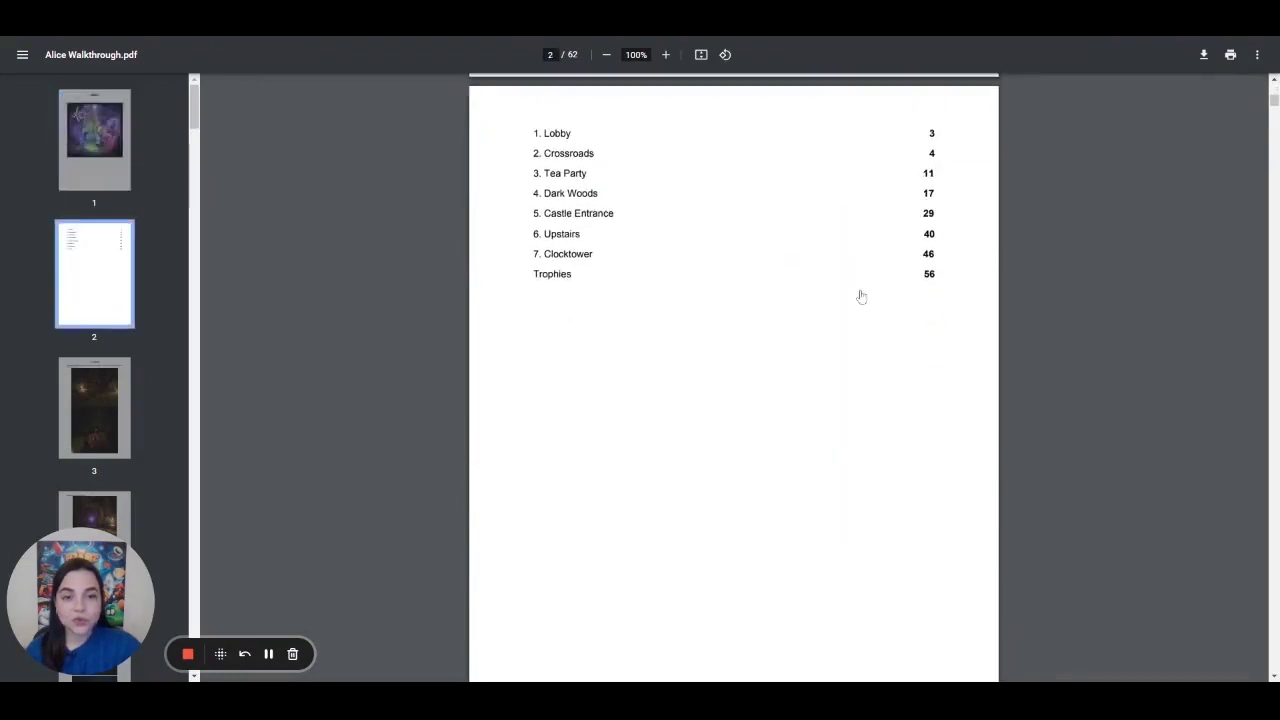
scroll(861, 297, "down", 7)
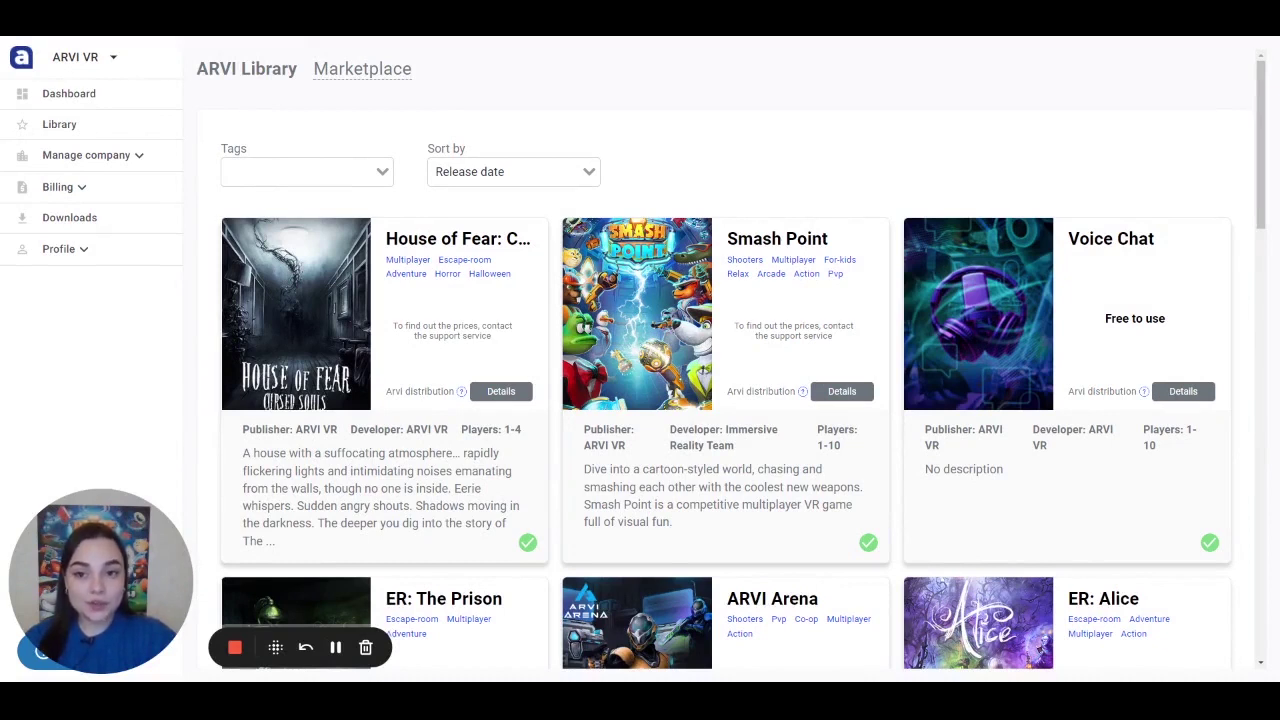
Open the Marketplace and scroll its per-minute priced games to Midori's Quest, VR Gladiators and Skyworld
left_click(359, 78)
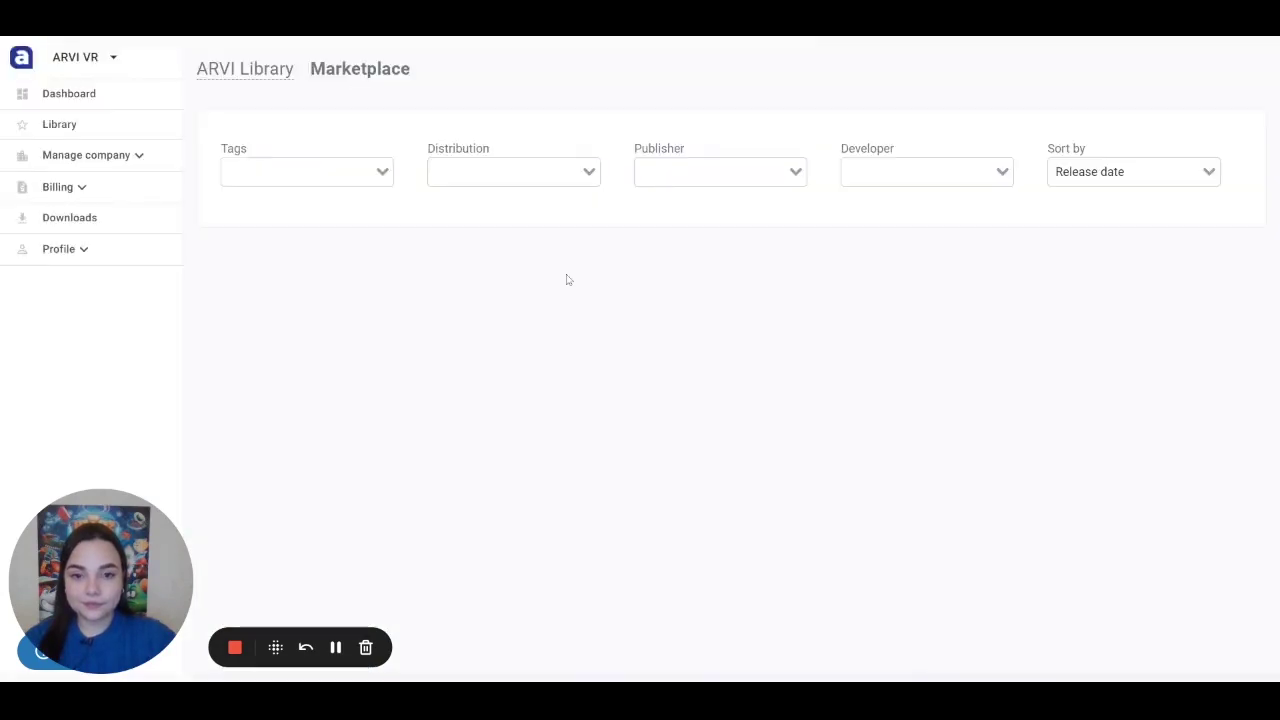
scroll(630, 312, "down", 5)
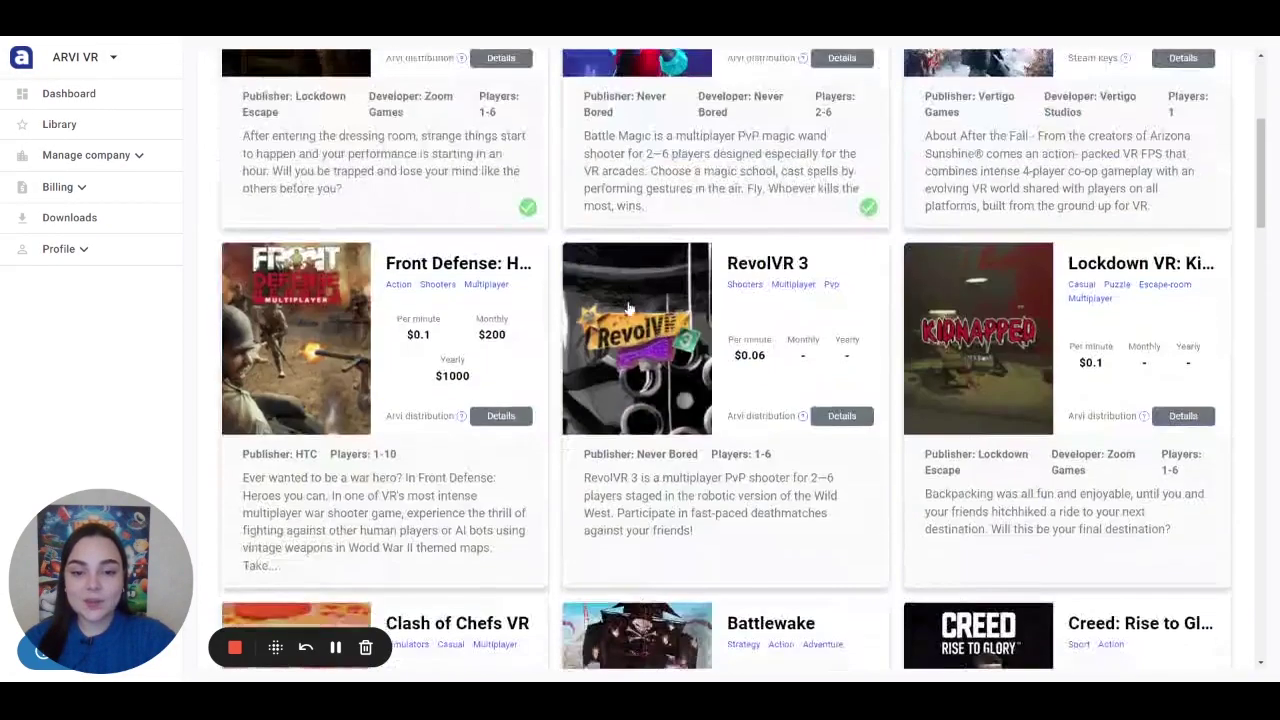
scroll(628, 310, "down", 10)
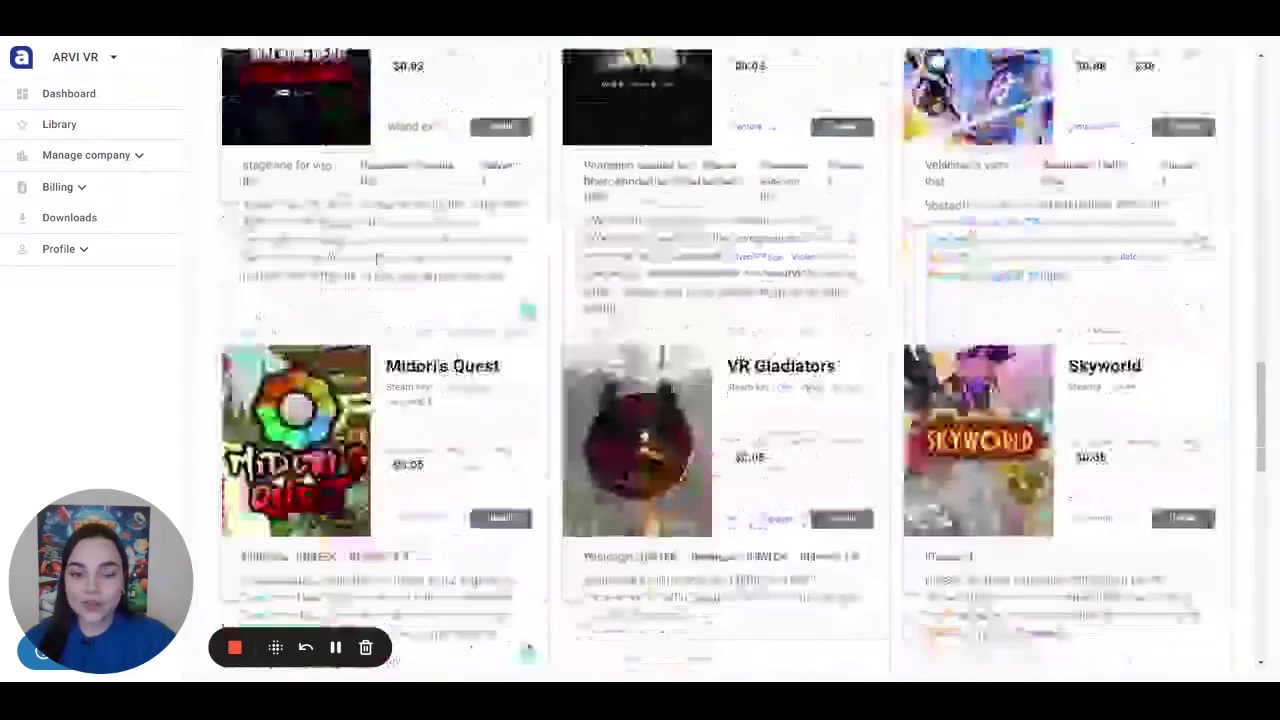
scroll(628, 308, "down", 3)
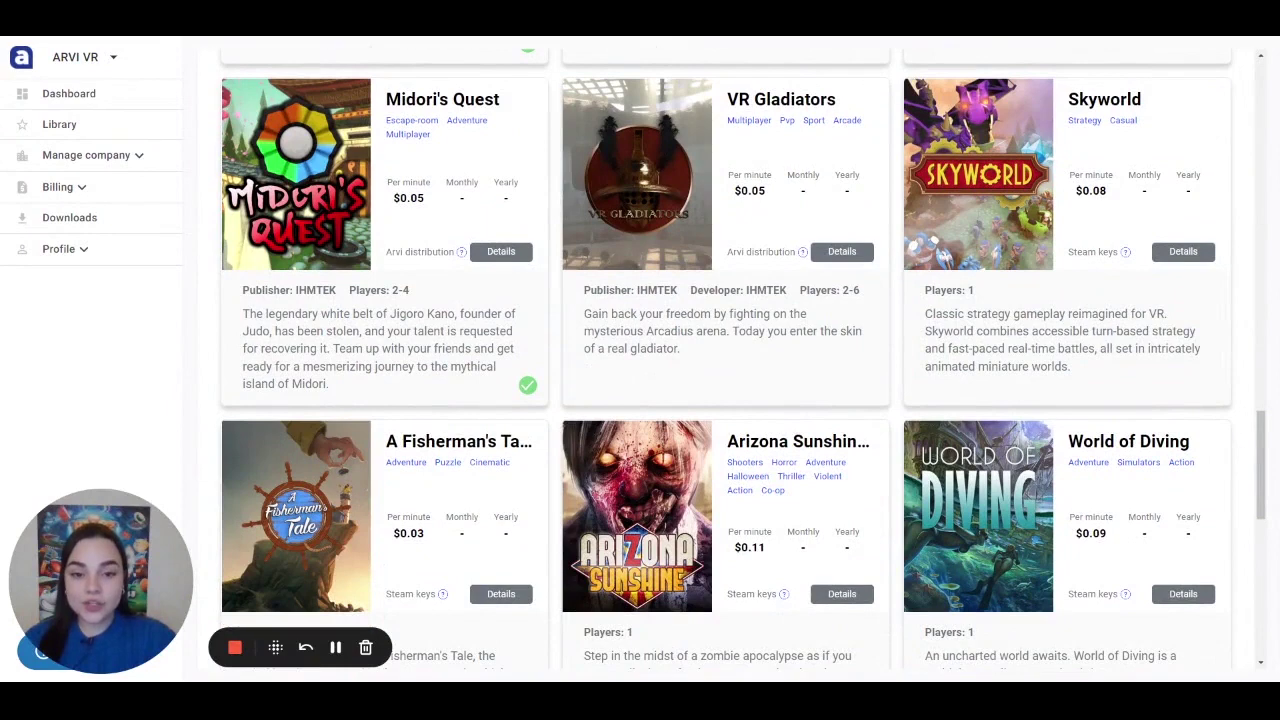
scroll(628, 308, "down", 1)
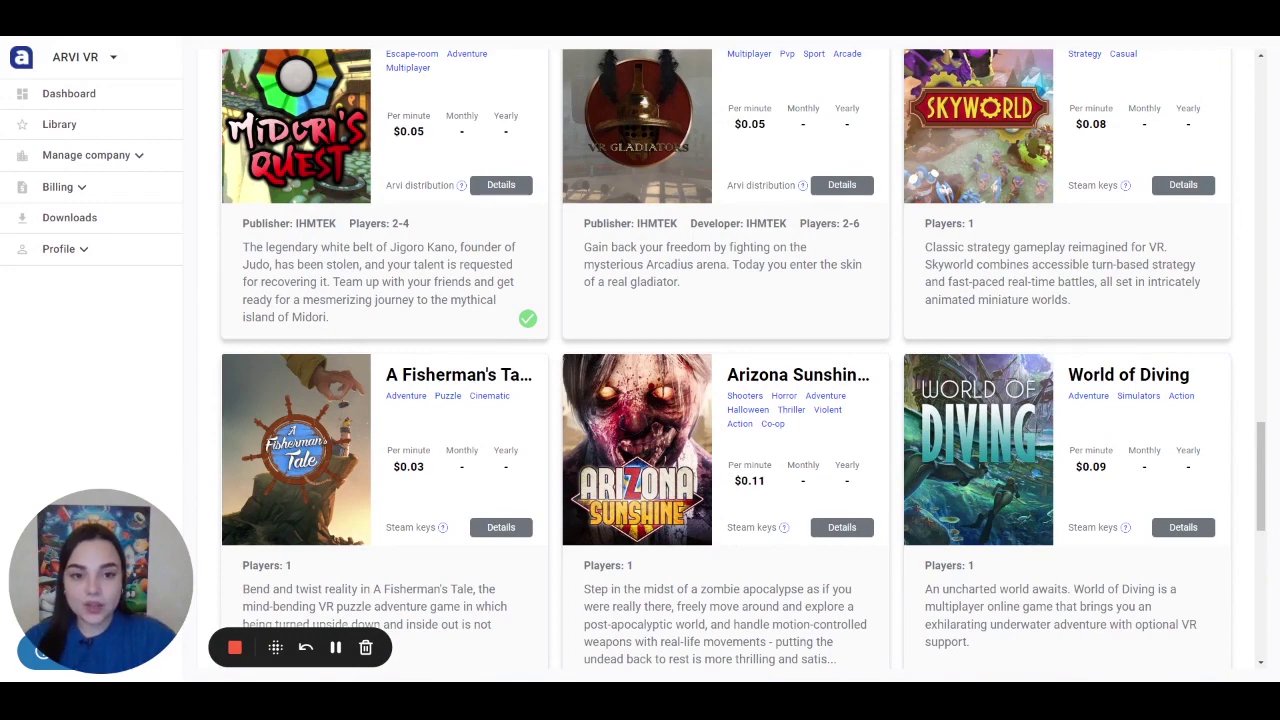
scroll(850, 258, "up", 1)
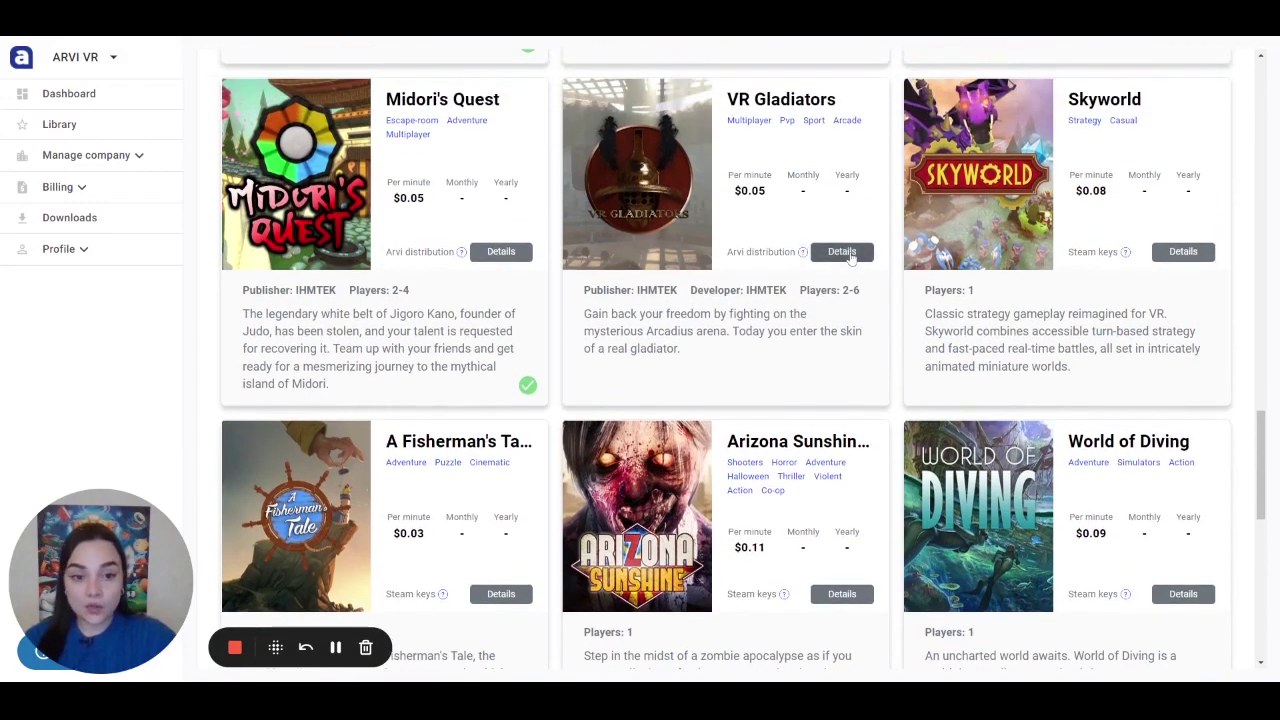
Open VR Gladiators' details, check its $0.05 per-minute price, and view its locked Distribution section
left_click(845, 253)
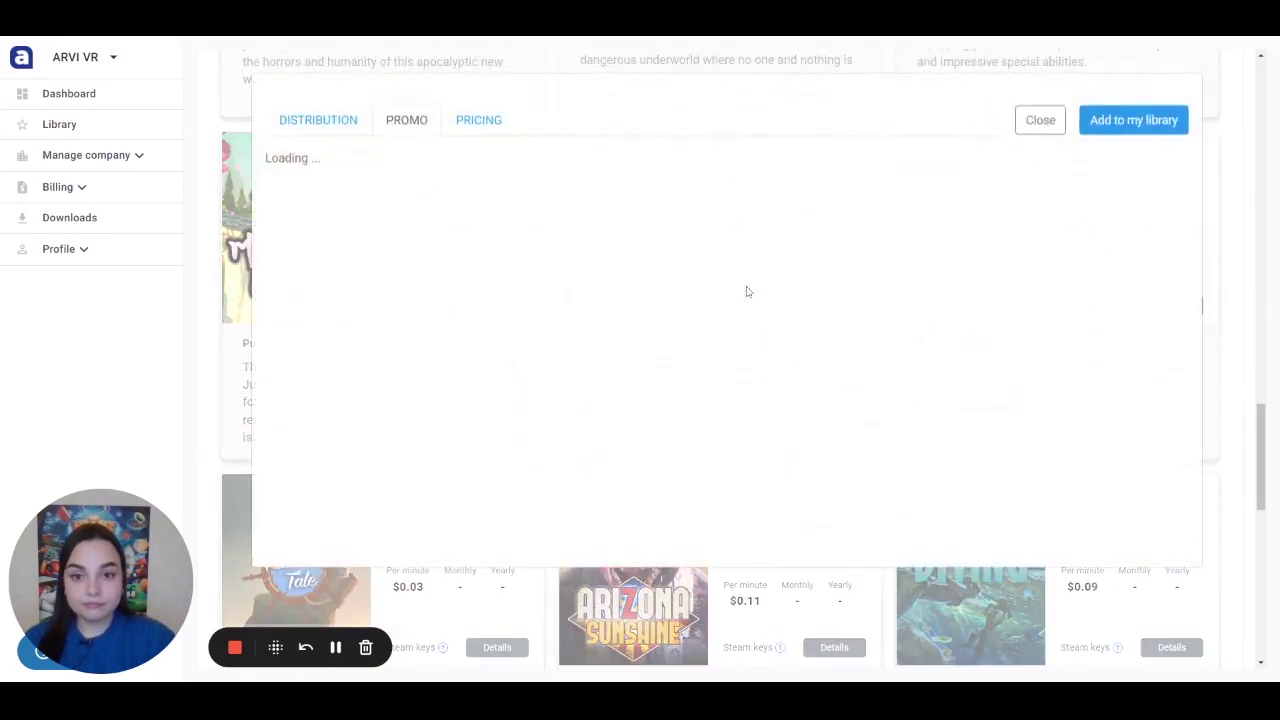
scroll(746, 291, "down", 10)
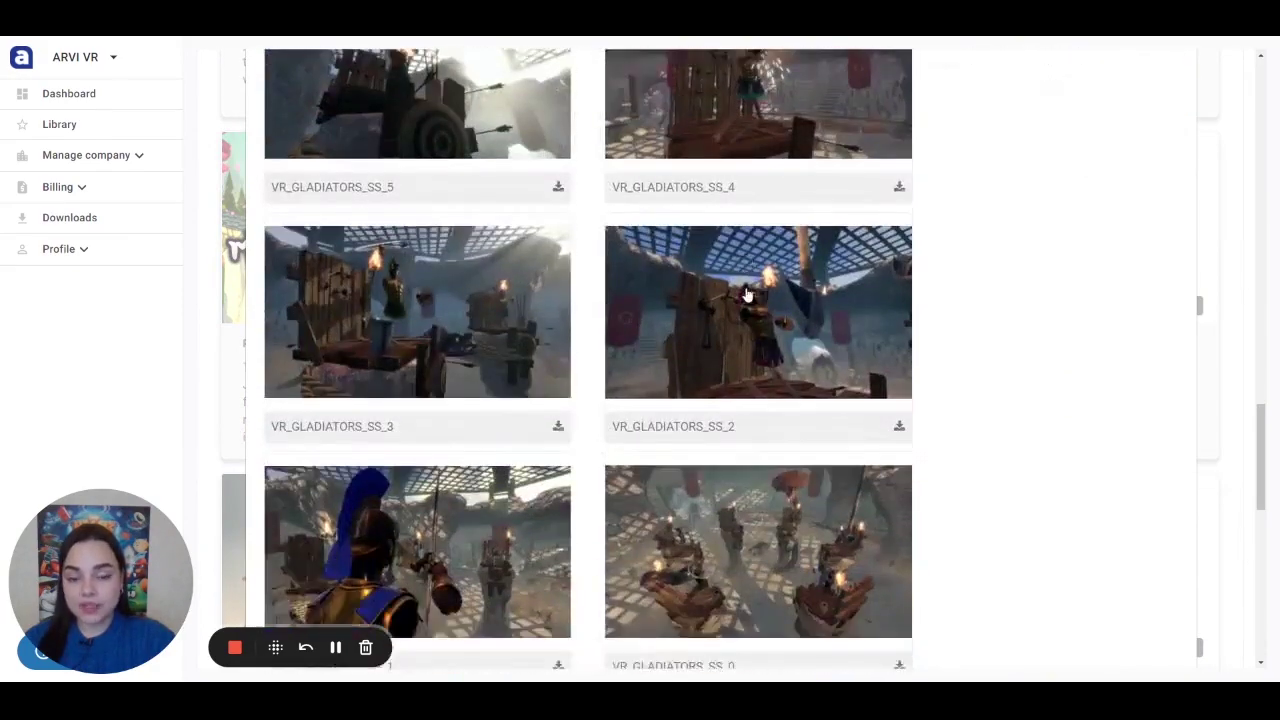
scroll(746, 291, "up", 10)
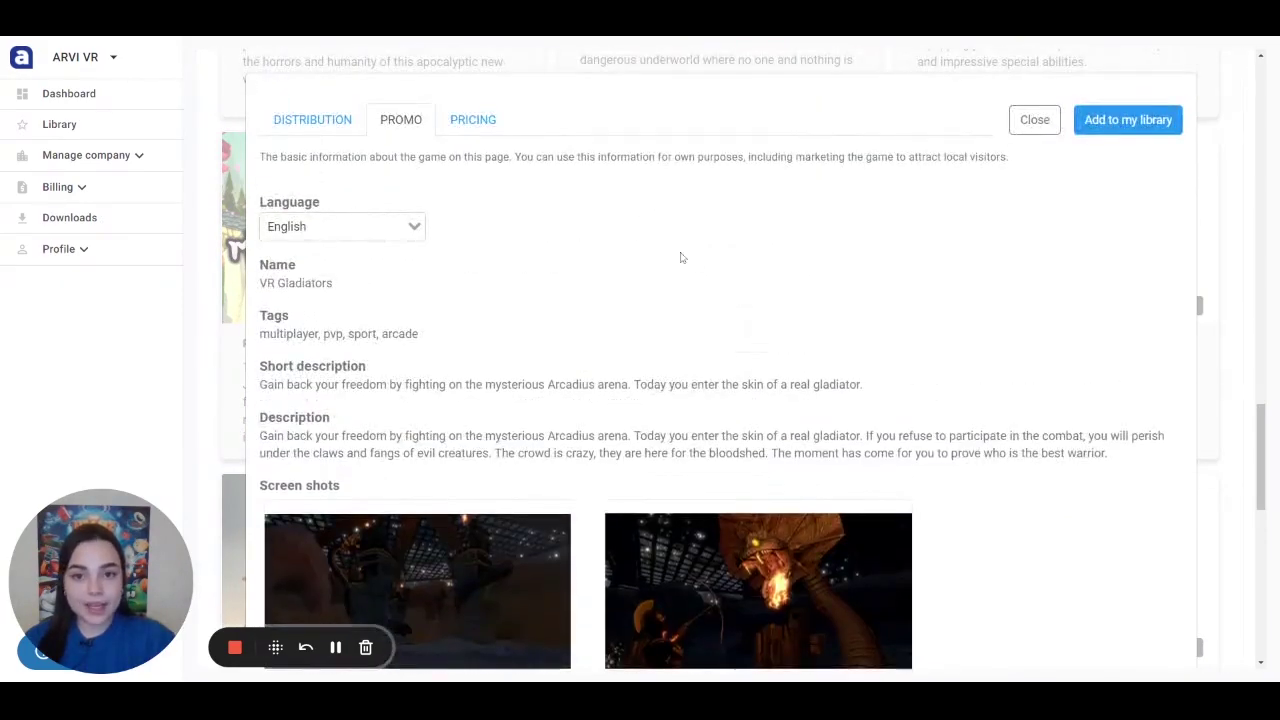
left_click(487, 124)
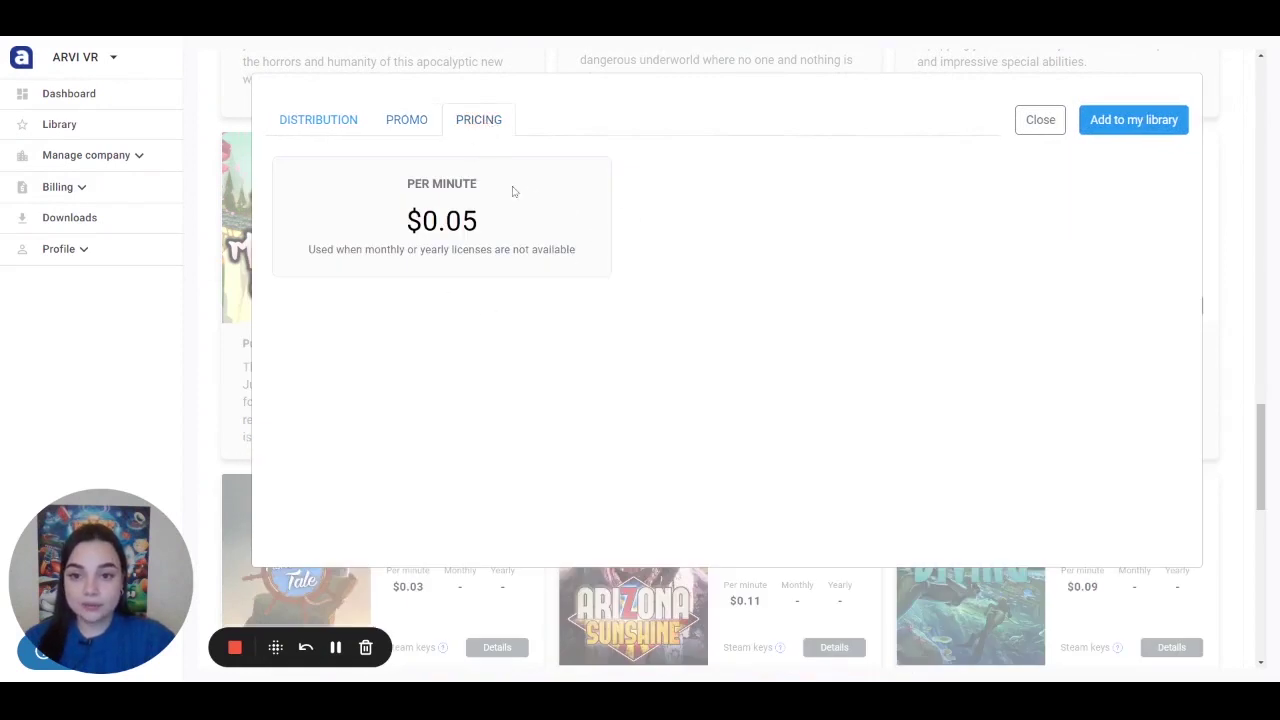
left_click(329, 124)
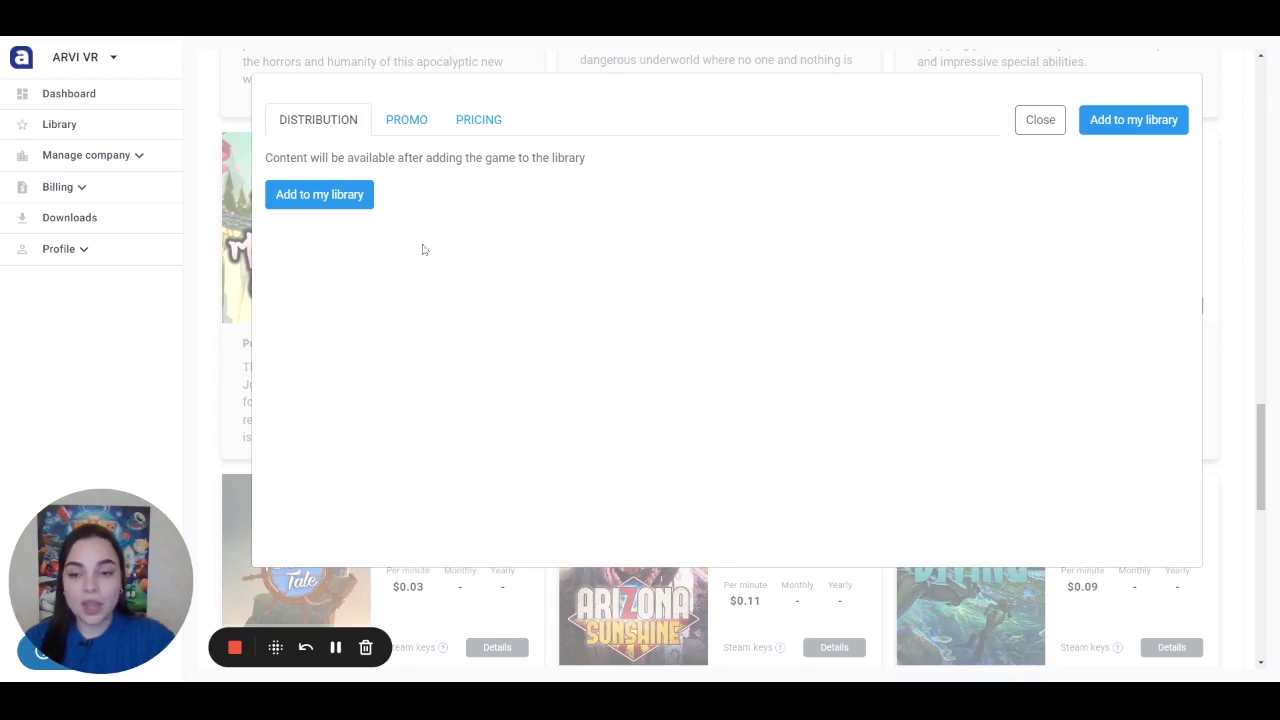
Agree to VR Gladiators' EULA to add it to the library, keeping automatic installation to all locations
left_click(315, 205)
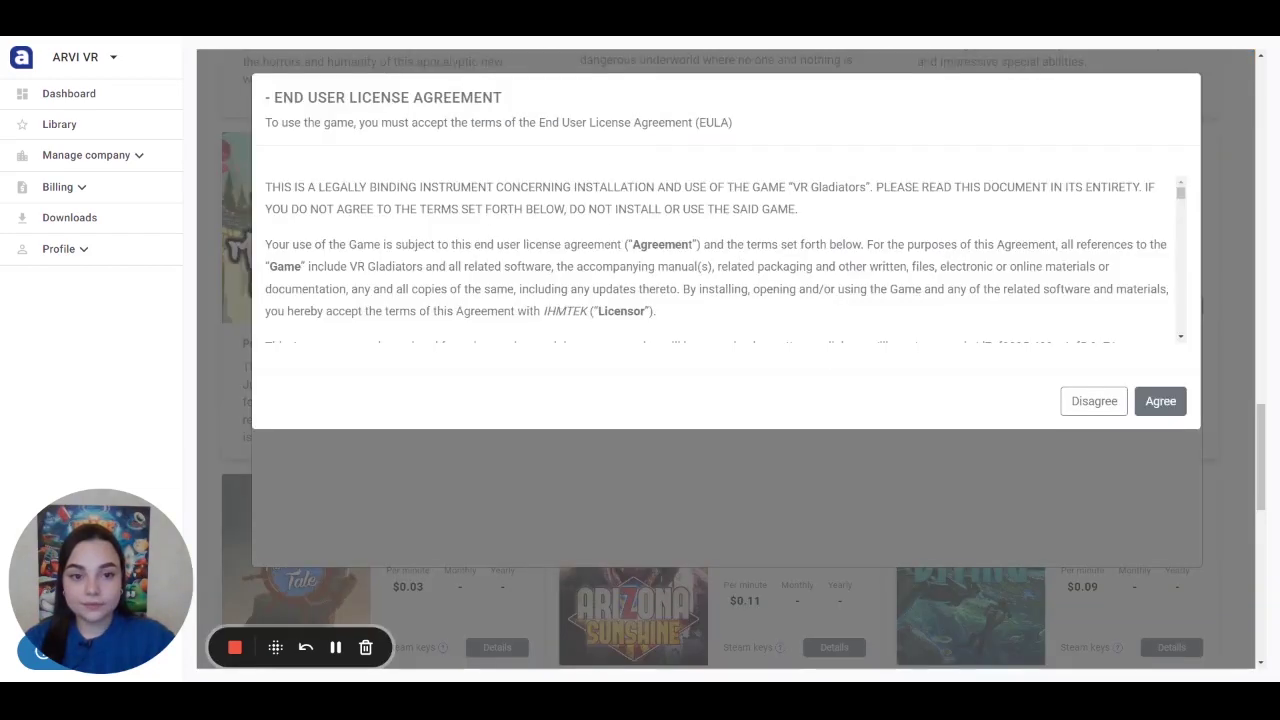
scroll(708, 276, "down", 10)
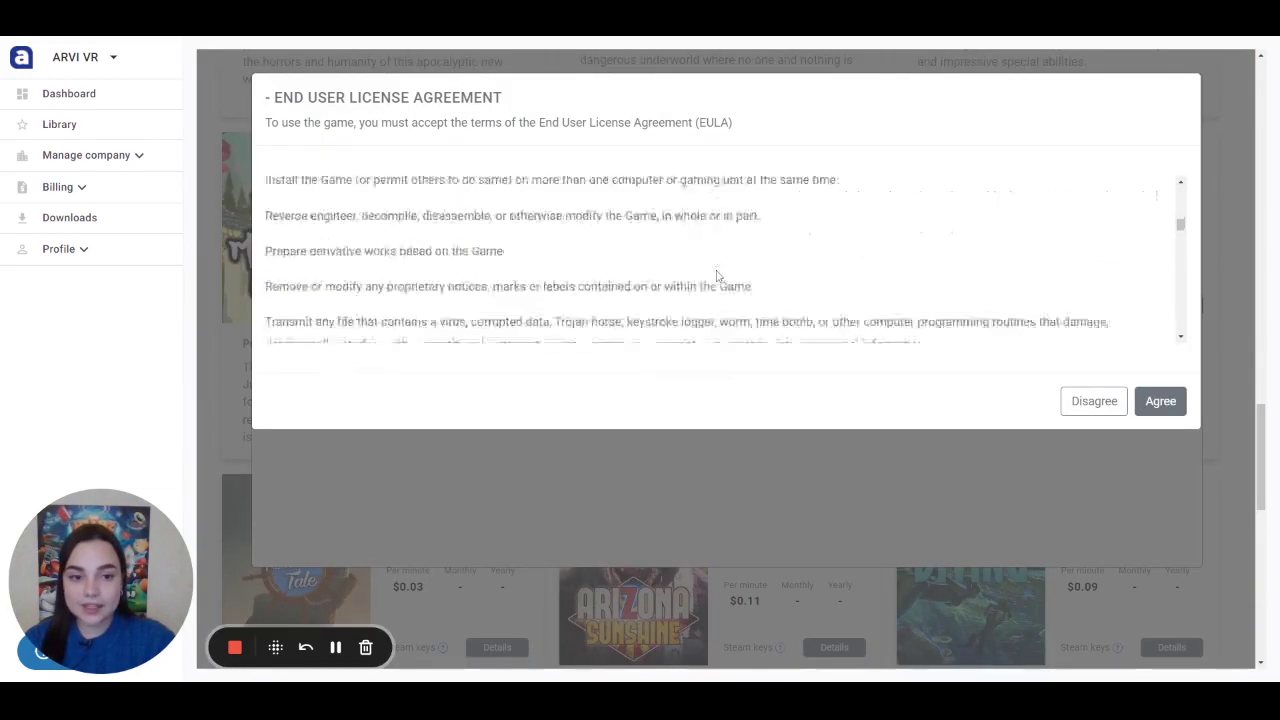
scroll(718, 277, "down", 1)
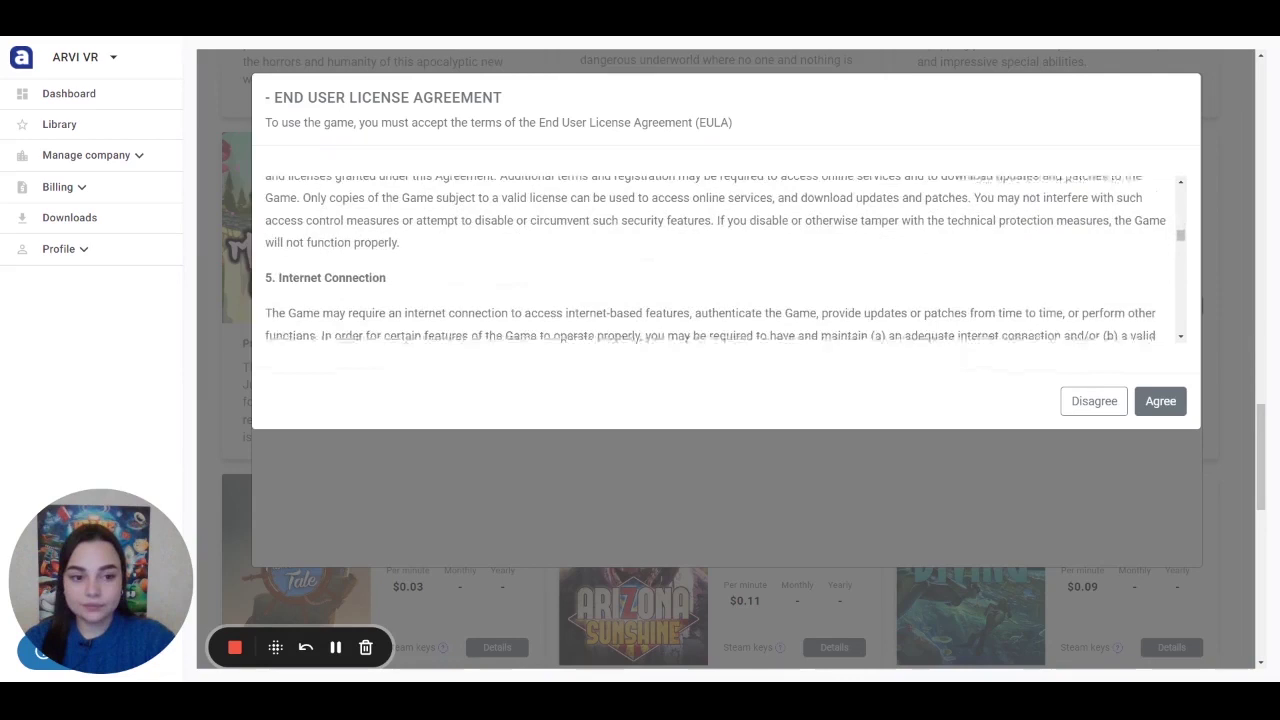
left_click(1158, 404)
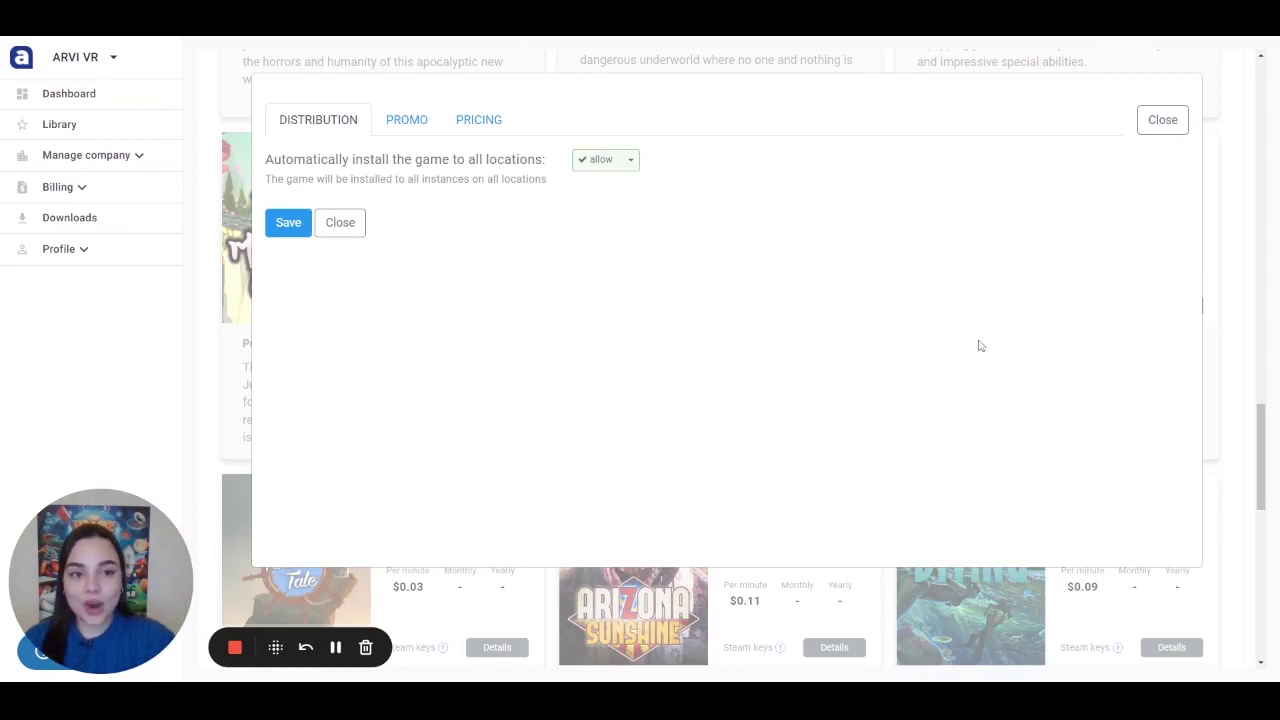
left_click(1148, 120)
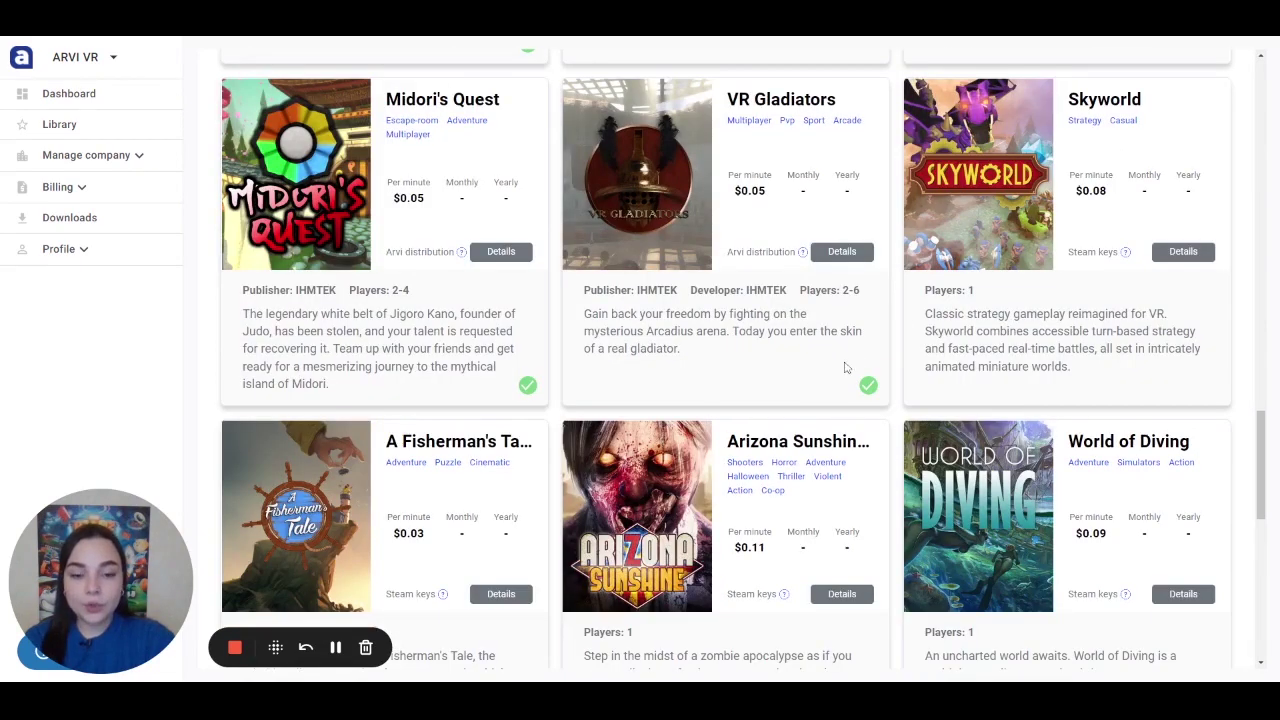
scroll(845, 368, "down", 2)
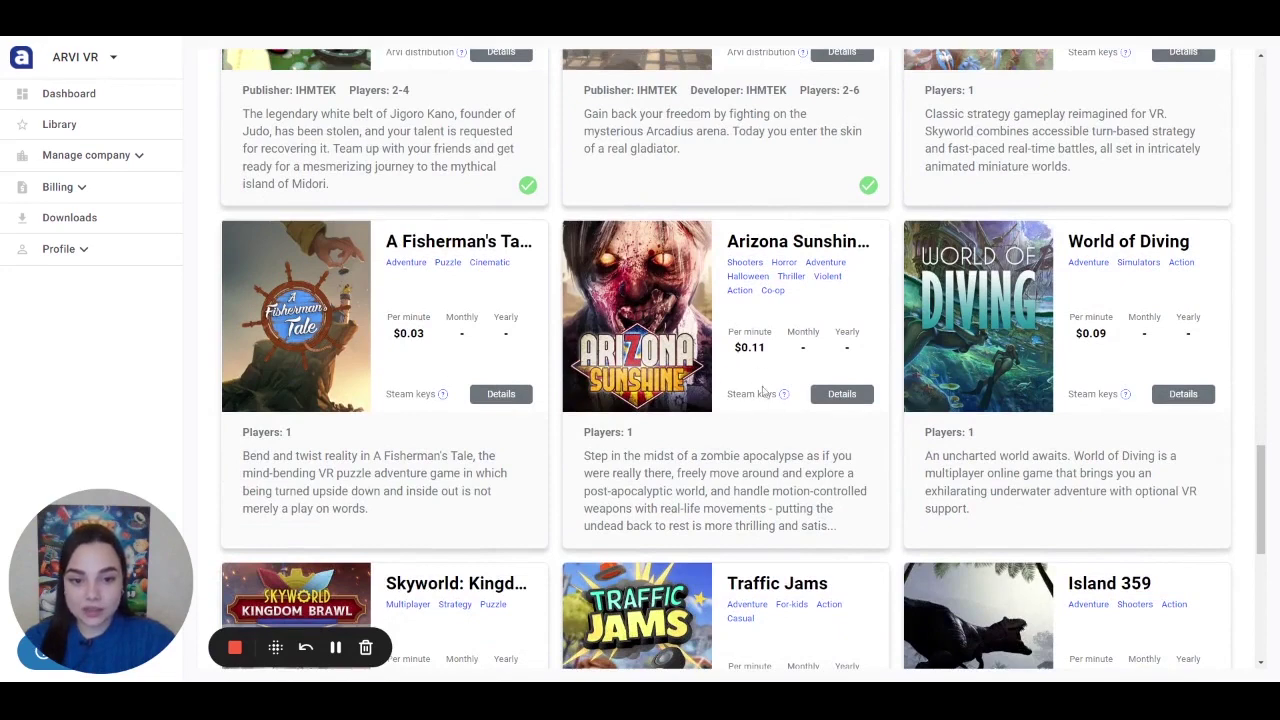
Add Arizona Sunshine to the library from its Distribution tab after agreeing to its EULA
left_click(840, 394)
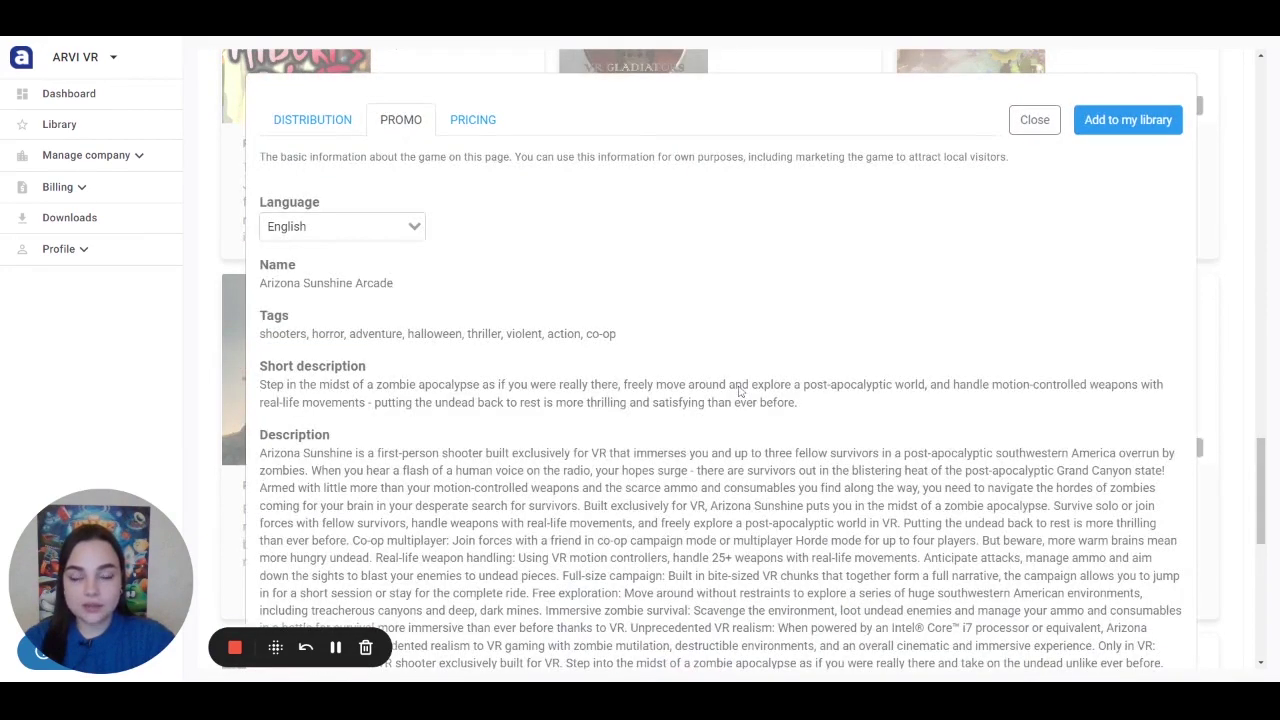
left_click(305, 125)
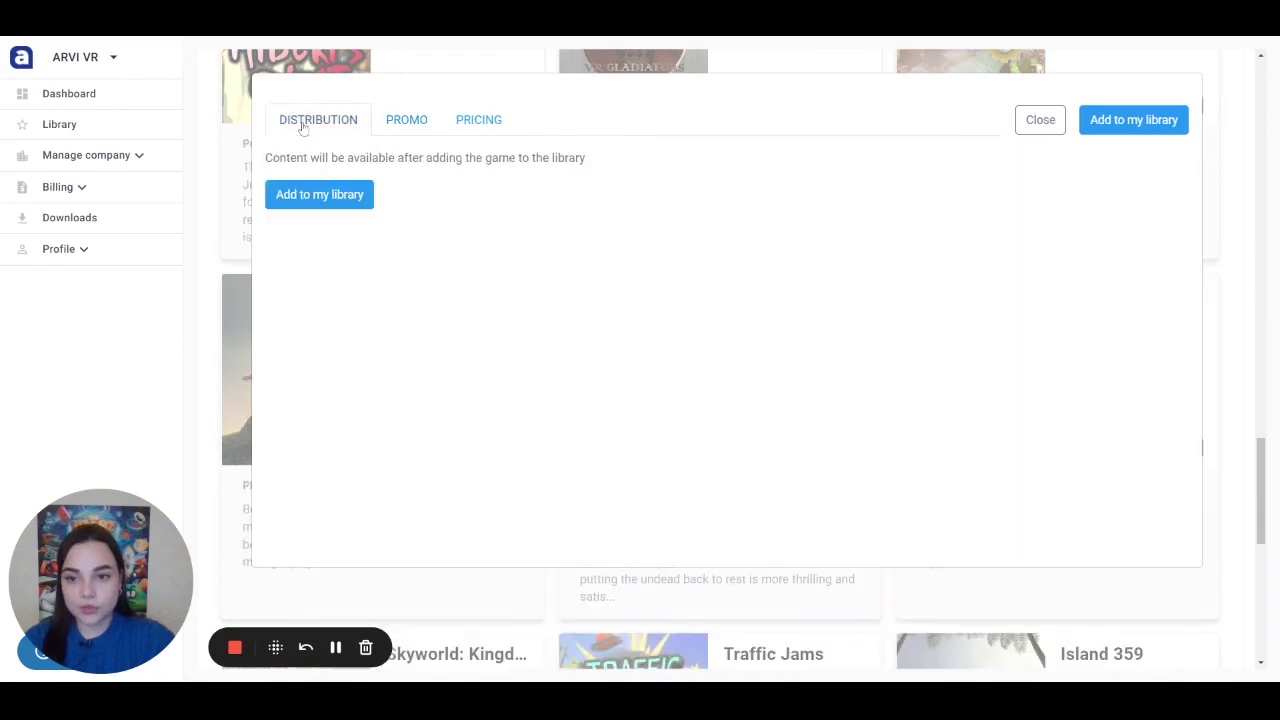
left_click(315, 198)
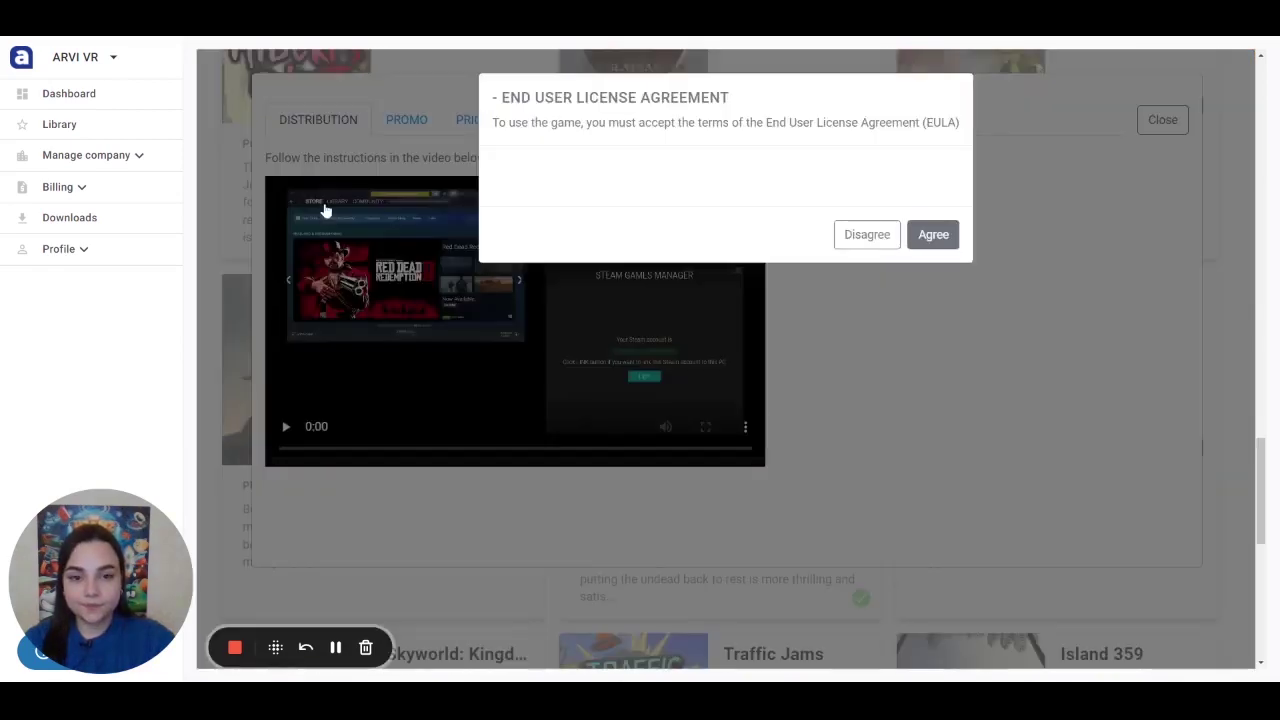
scroll(707, 245, "down", 10)
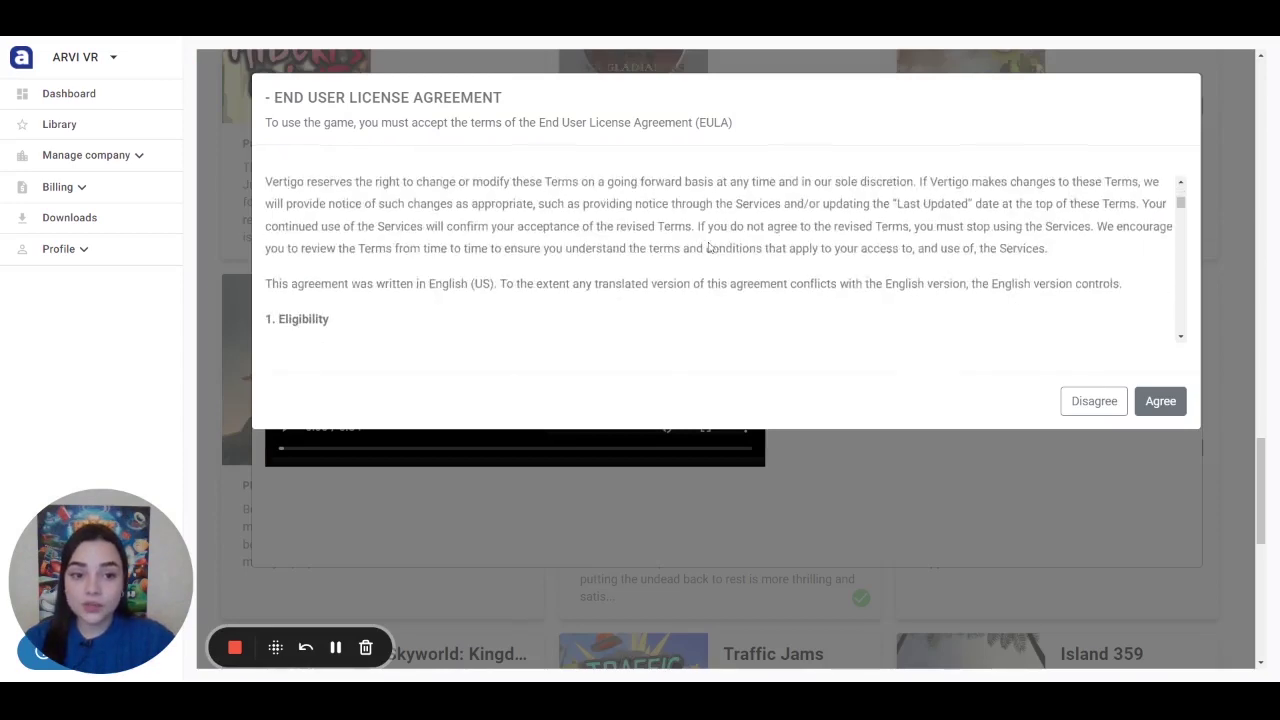
scroll(706, 245, "down", 5)
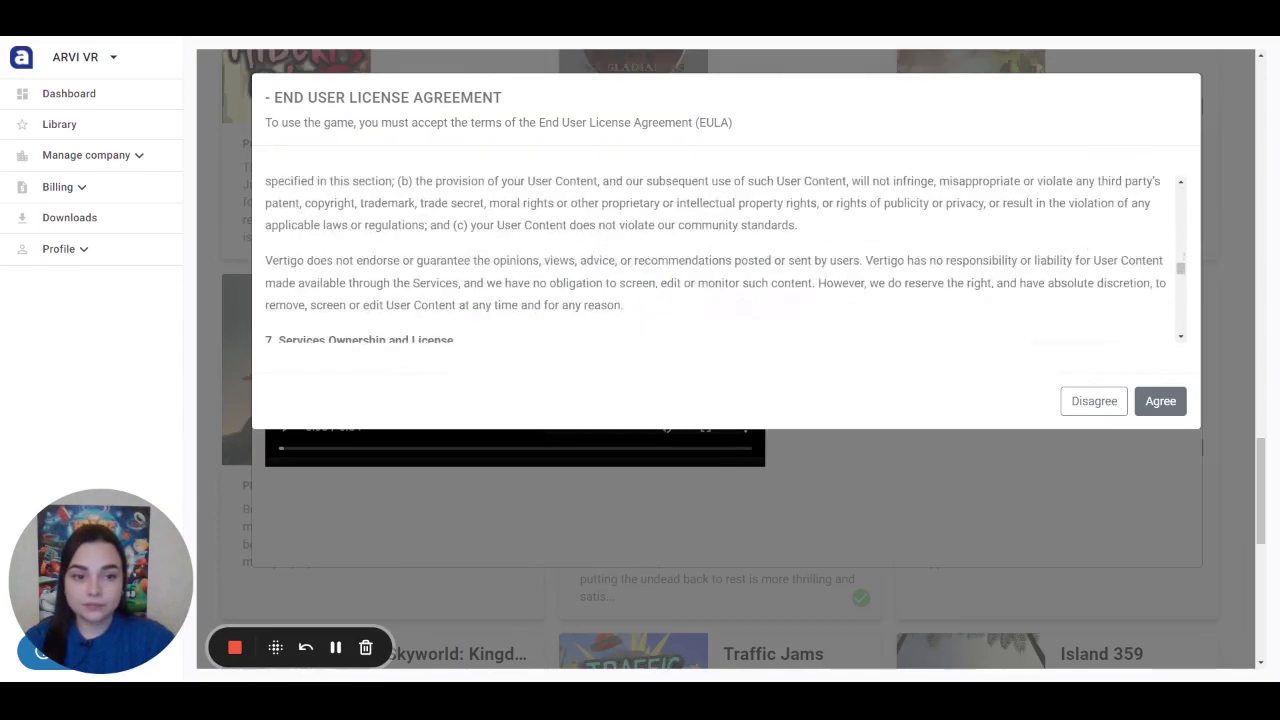
left_click(1160, 401)
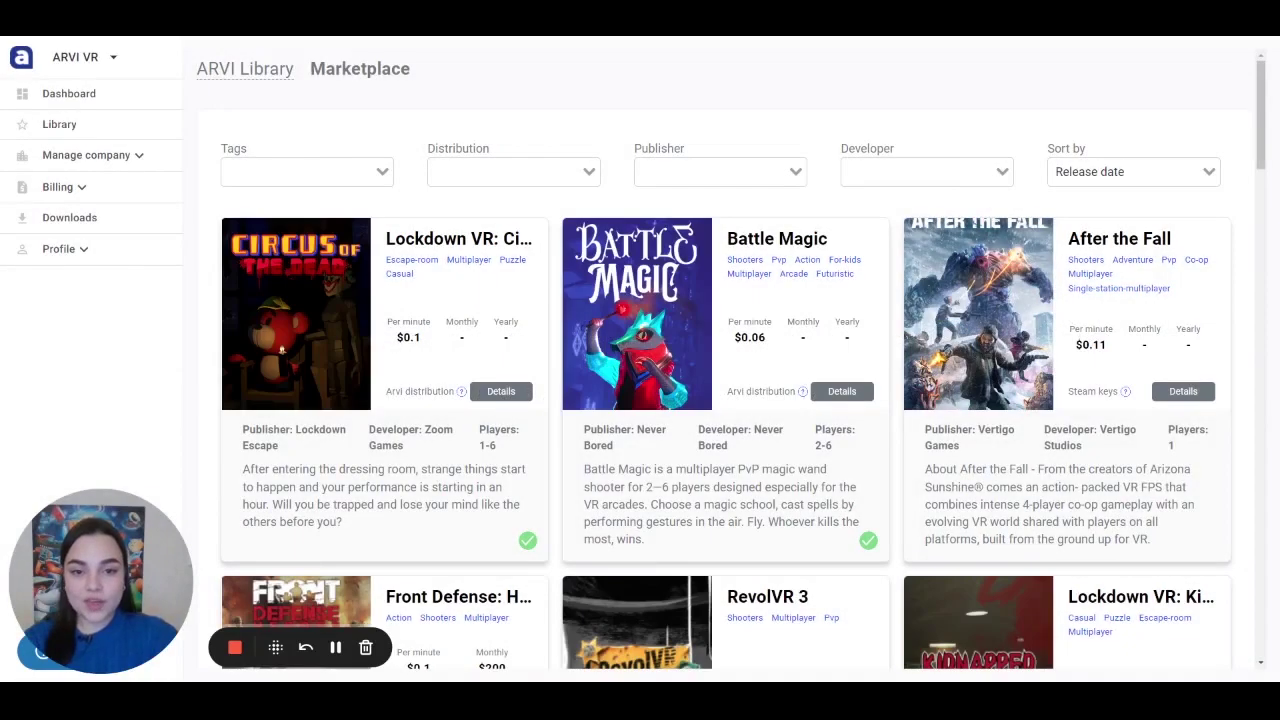
Go to Manage company > Locations > Test-2 and scroll to its ARVI VR License section
left_click(107, 160)
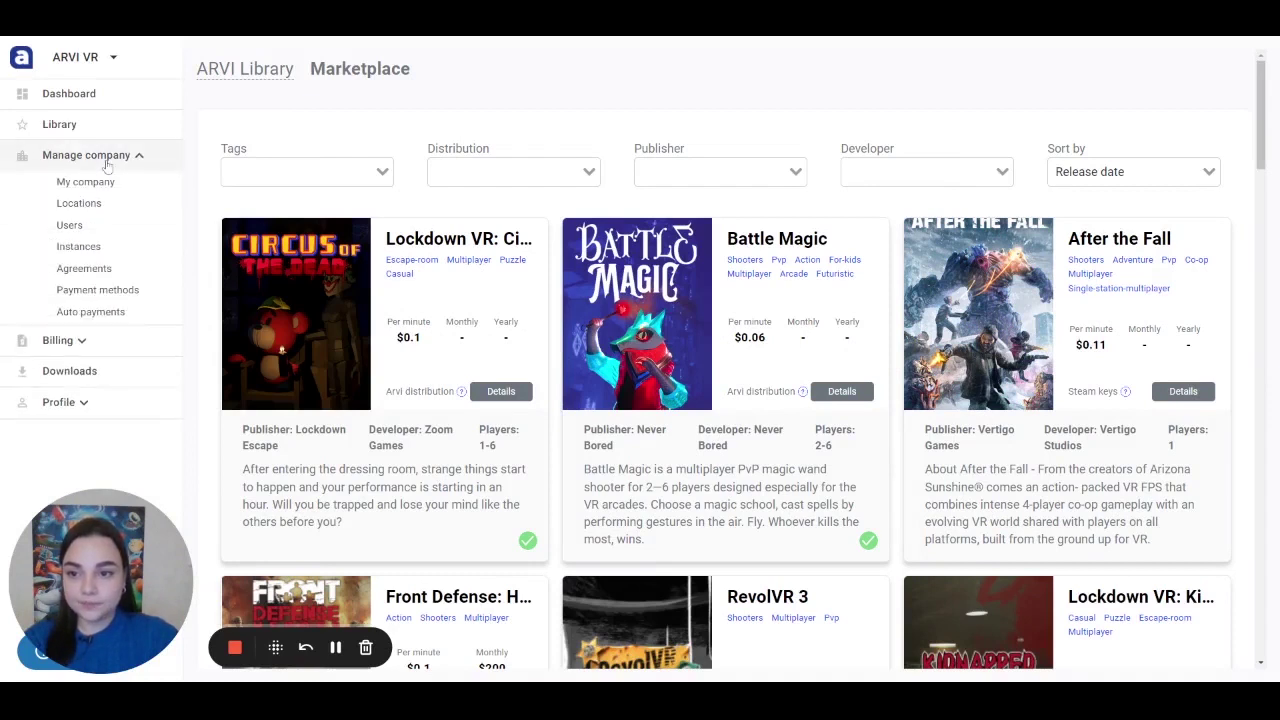
left_click(75, 207)
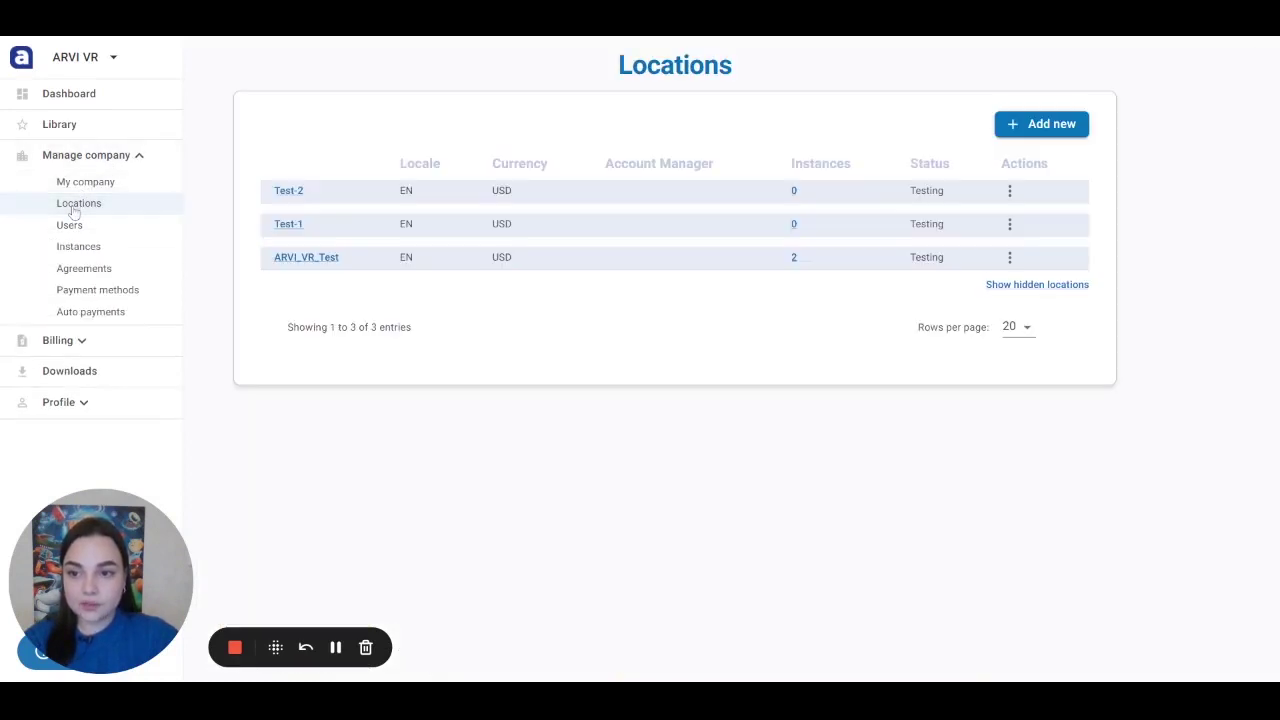
left_click(290, 191)
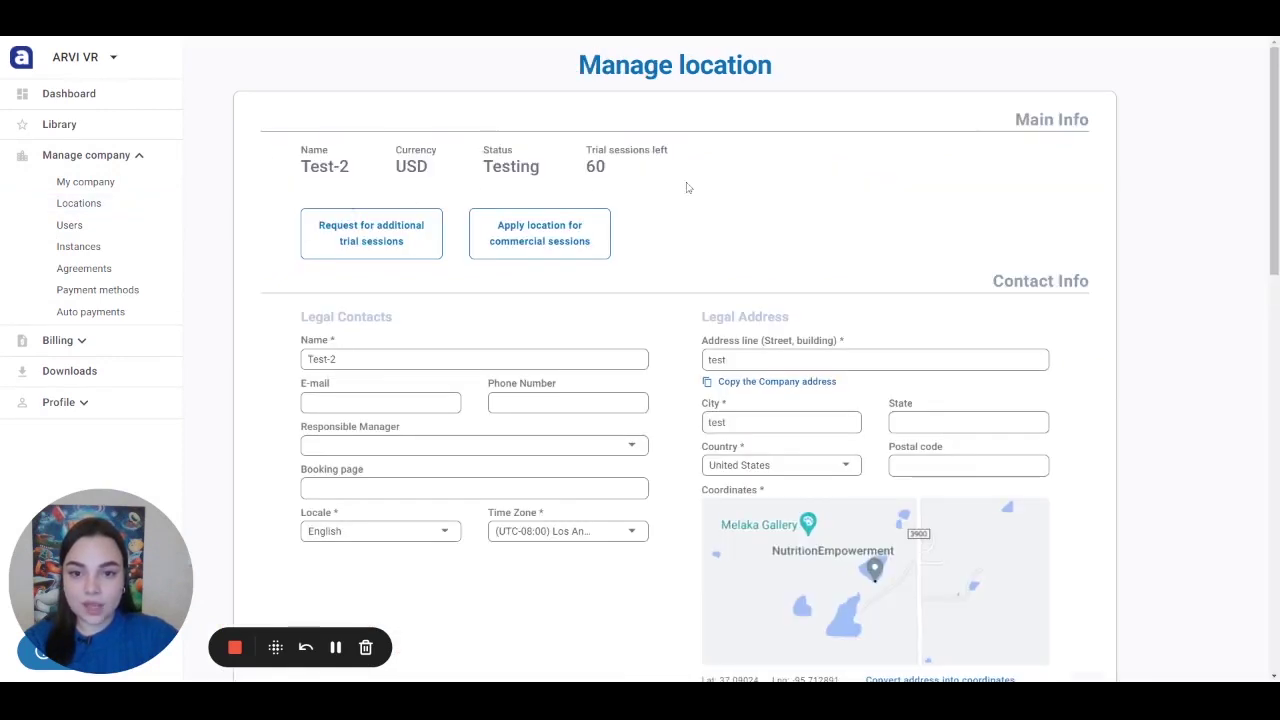
scroll(749, 214, "down", 3)
scroll(750, 213, "down", 6)
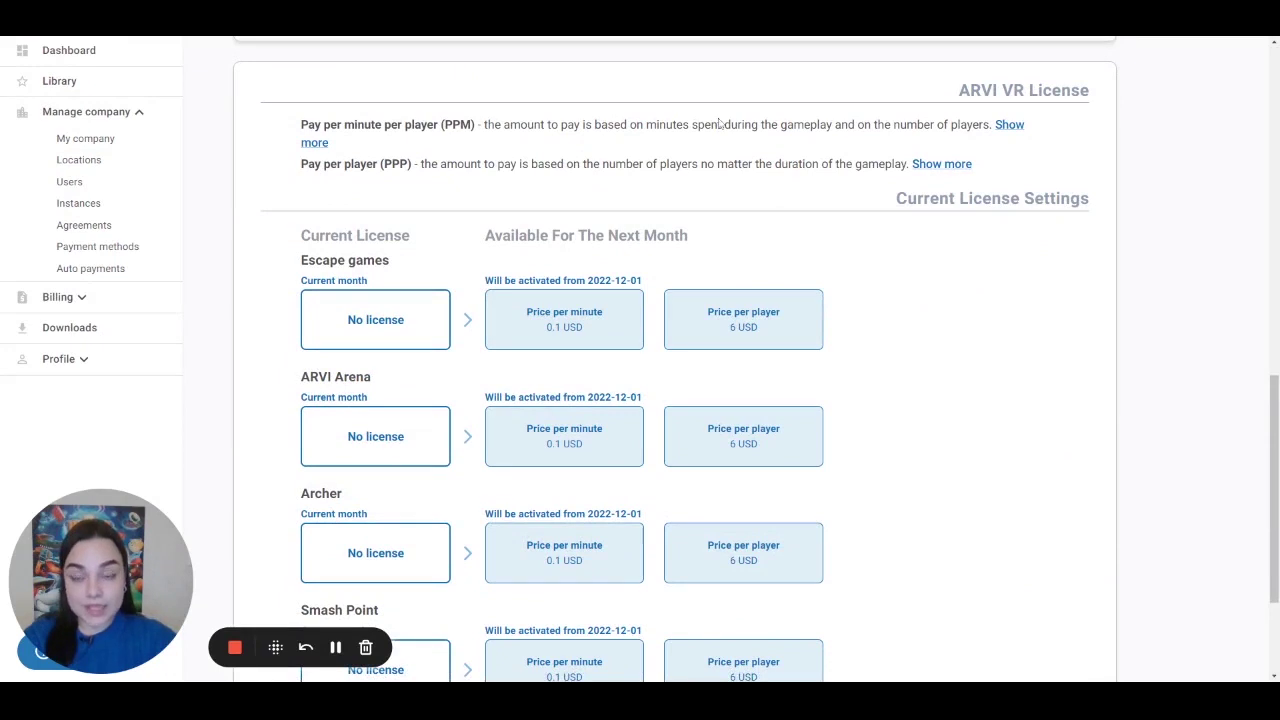
Expand the pay-per-minute explanation (4 players × 25 min × 0.1 USD = 10 USD) and scroll the license rows
left_click(1010, 128)
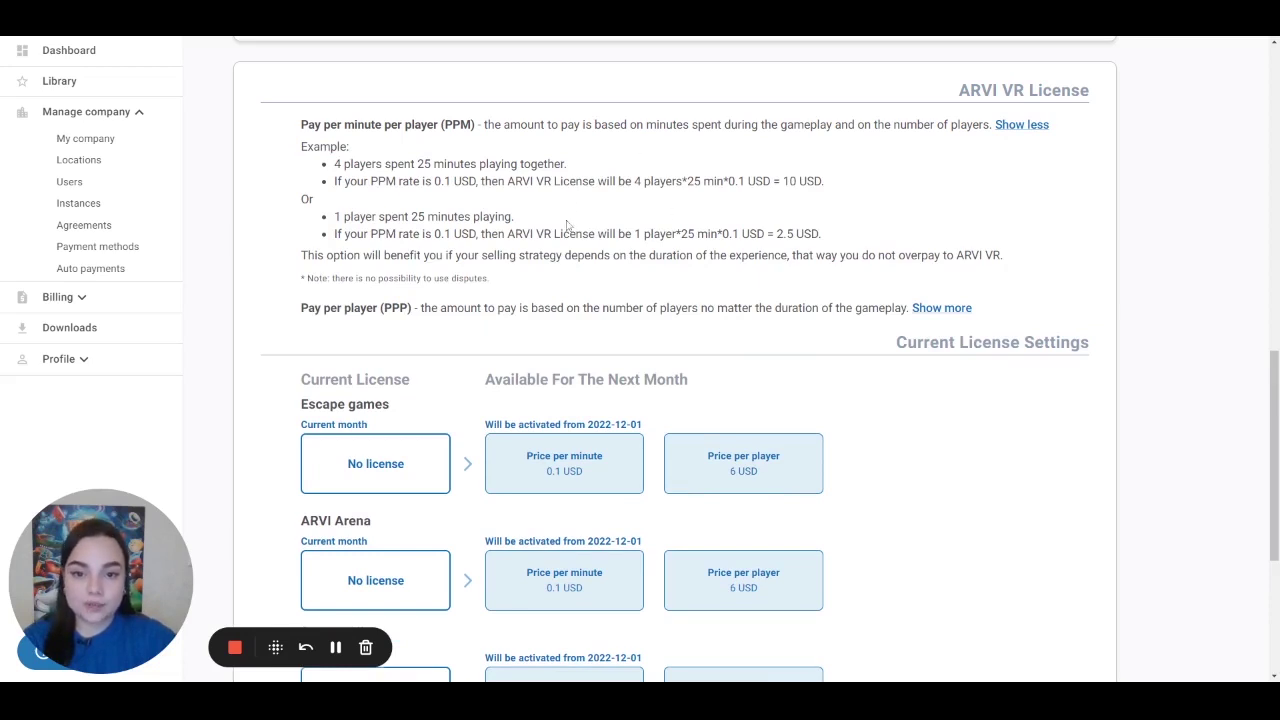
scroll(567, 225, "down", 3)
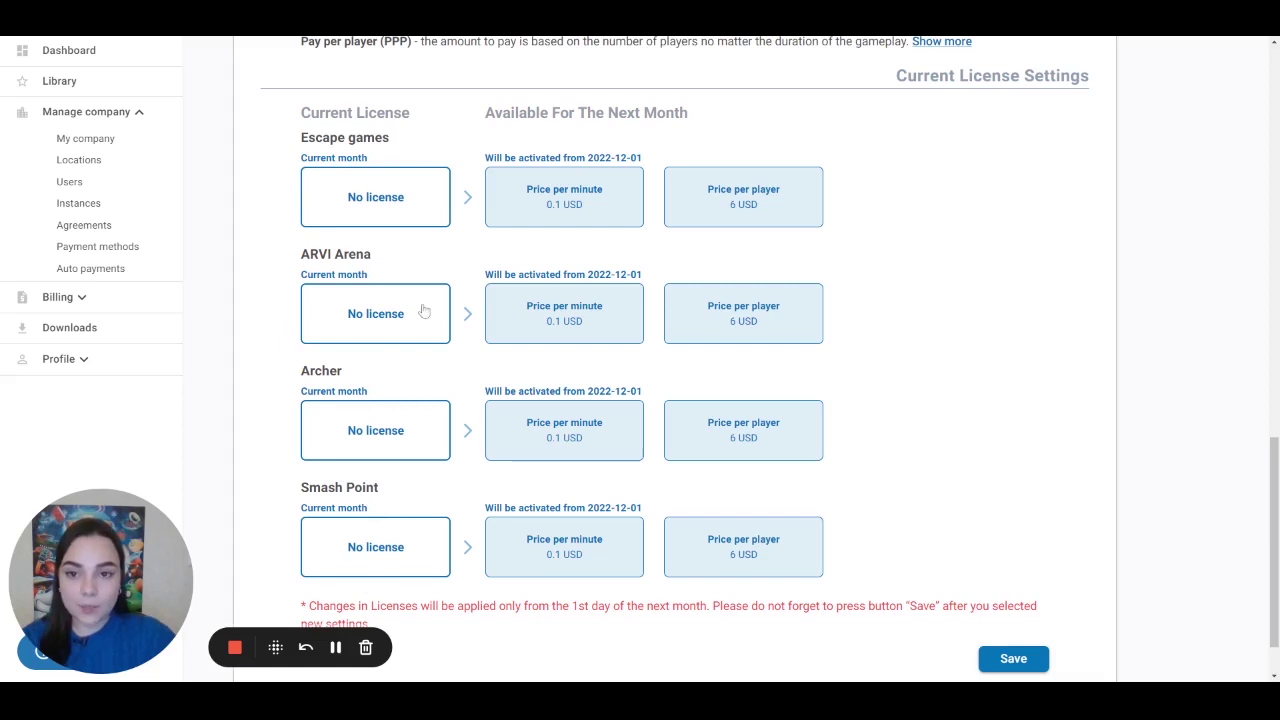
Set Escape games to 6 USD per player and ARVI Arena, Archer, Smash Point to 0.1 USD/min, then save
left_click(802, 204)
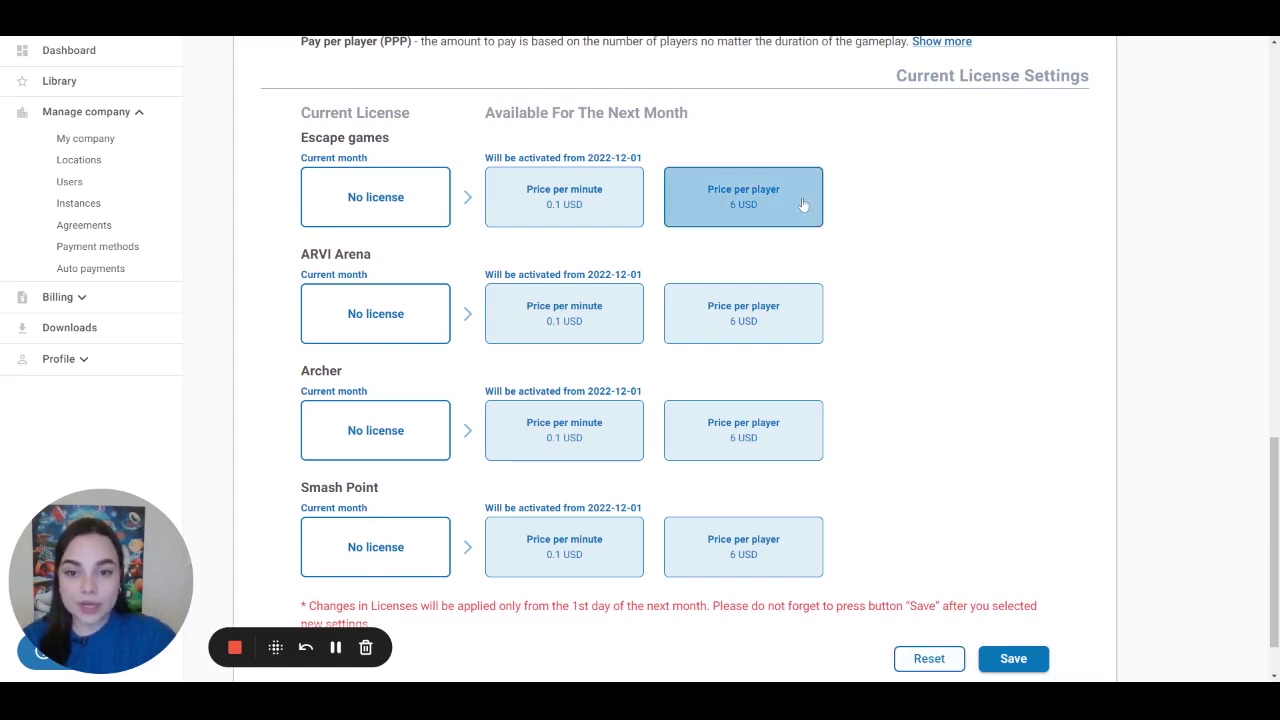
left_click(578, 329)
left_click(556, 432)
left_click(556, 556)
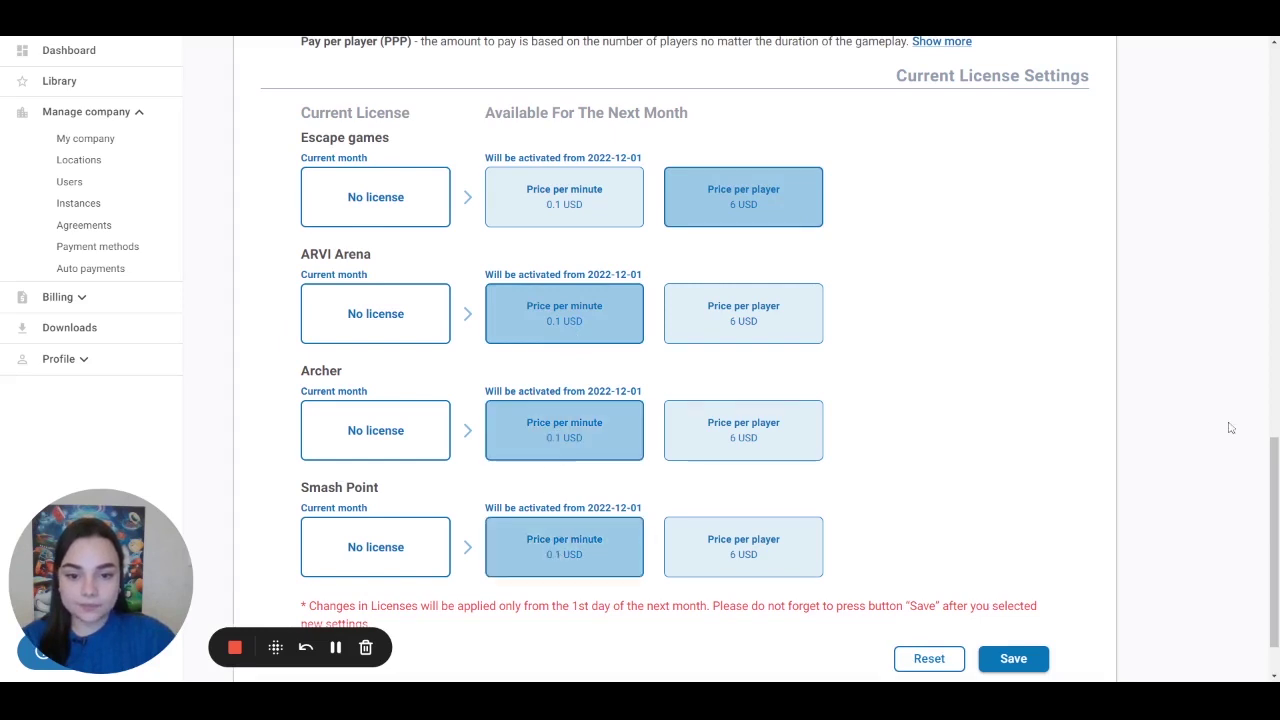
scroll(1231, 428, "down", 1)
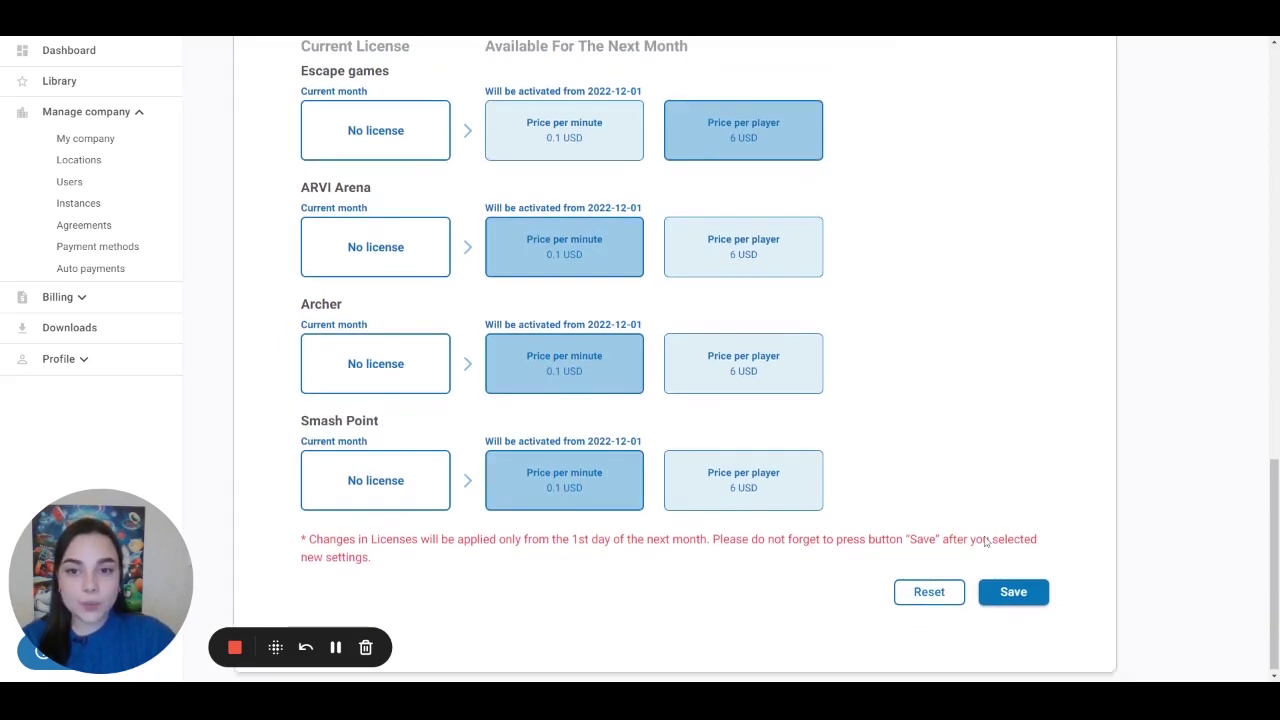
left_click(1004, 596)
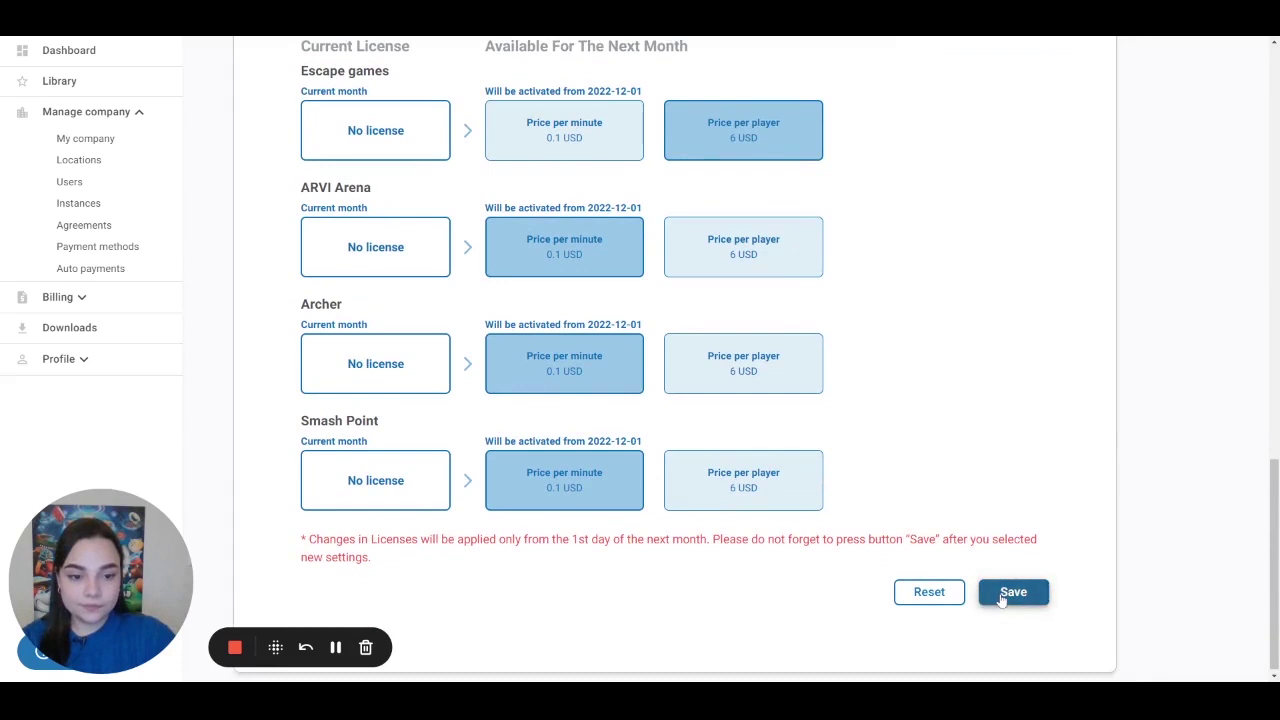
scroll(980, 512, "up", 1)
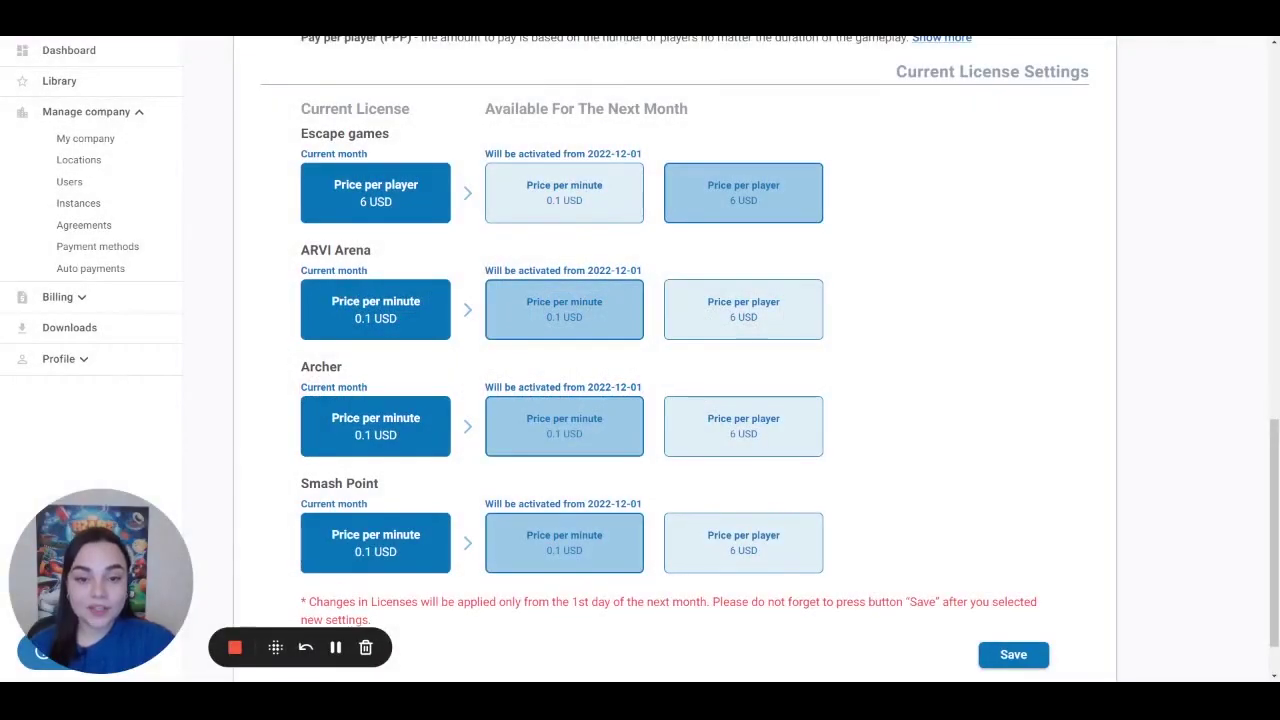
Return to the top of the ARVI_VR_Test Manage location page, showing 30 trial sessions left
scroll(675, 360, "up", 15)
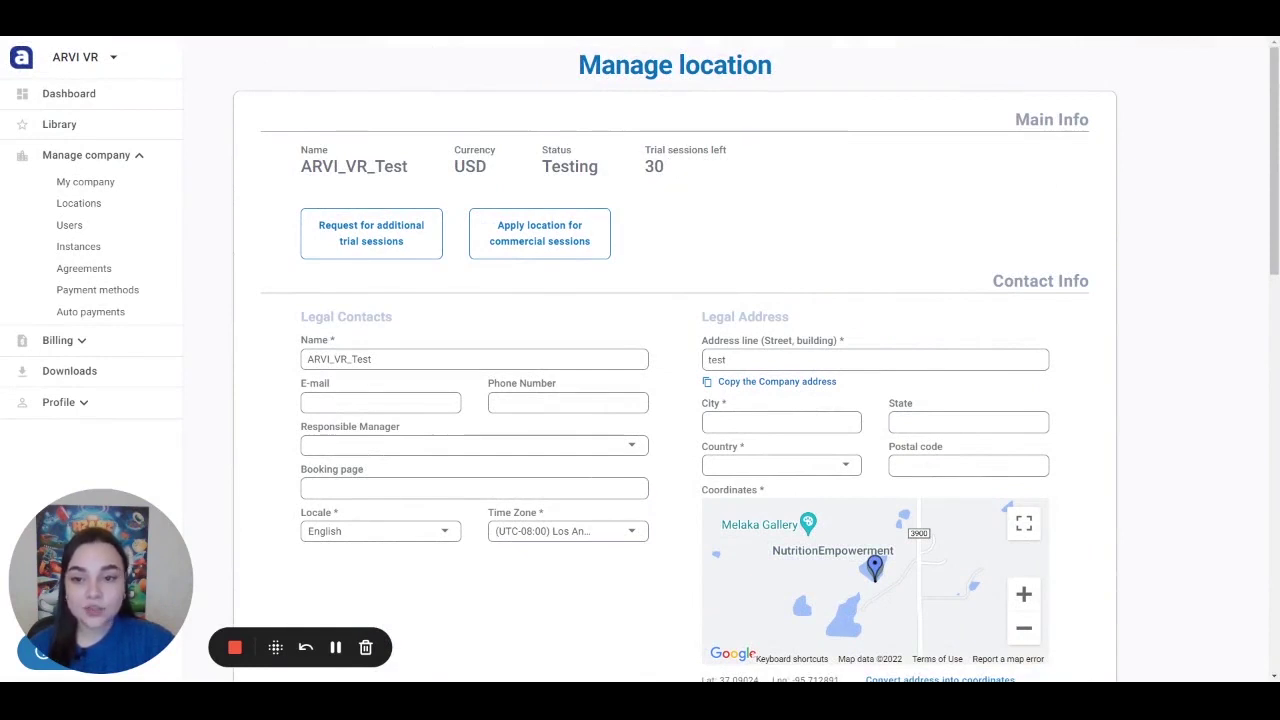
Request additional trial sessions for the ARVI_VR_Test location
left_click(385, 245)
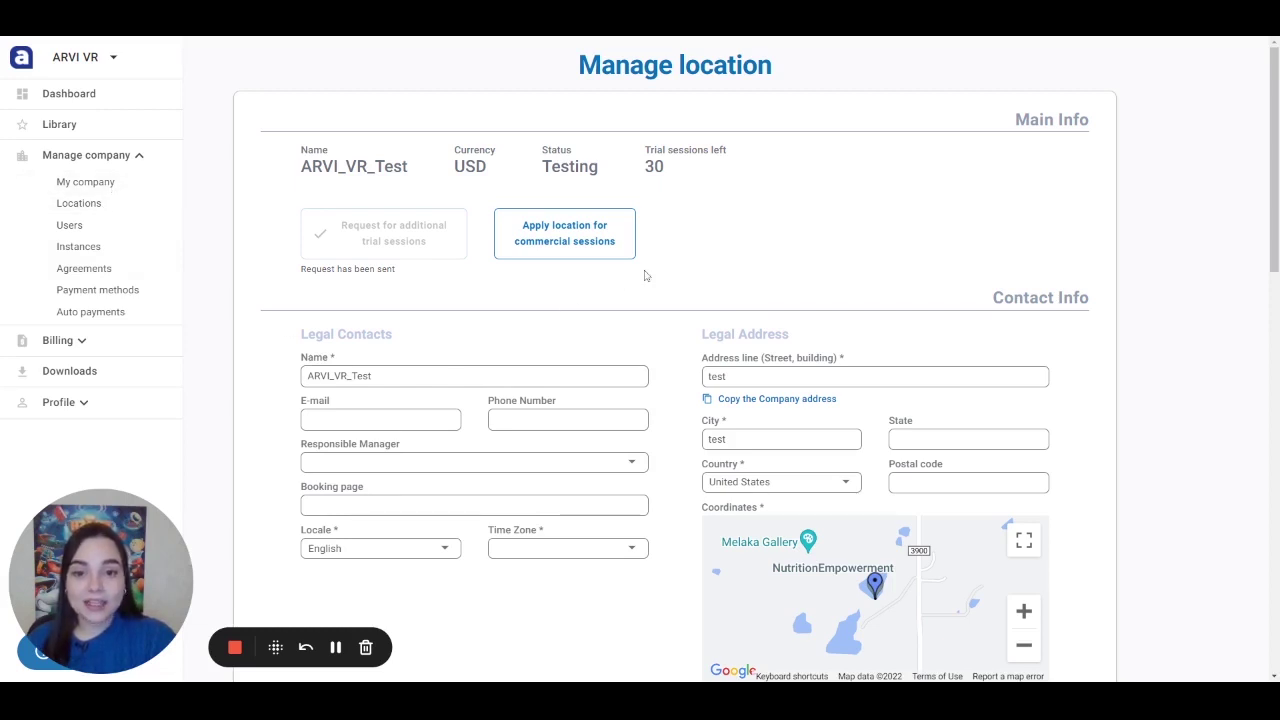
Apply ARVI_VR_Test for commercial sessions, revealing unfilled required Locations fields
left_click(576, 246)
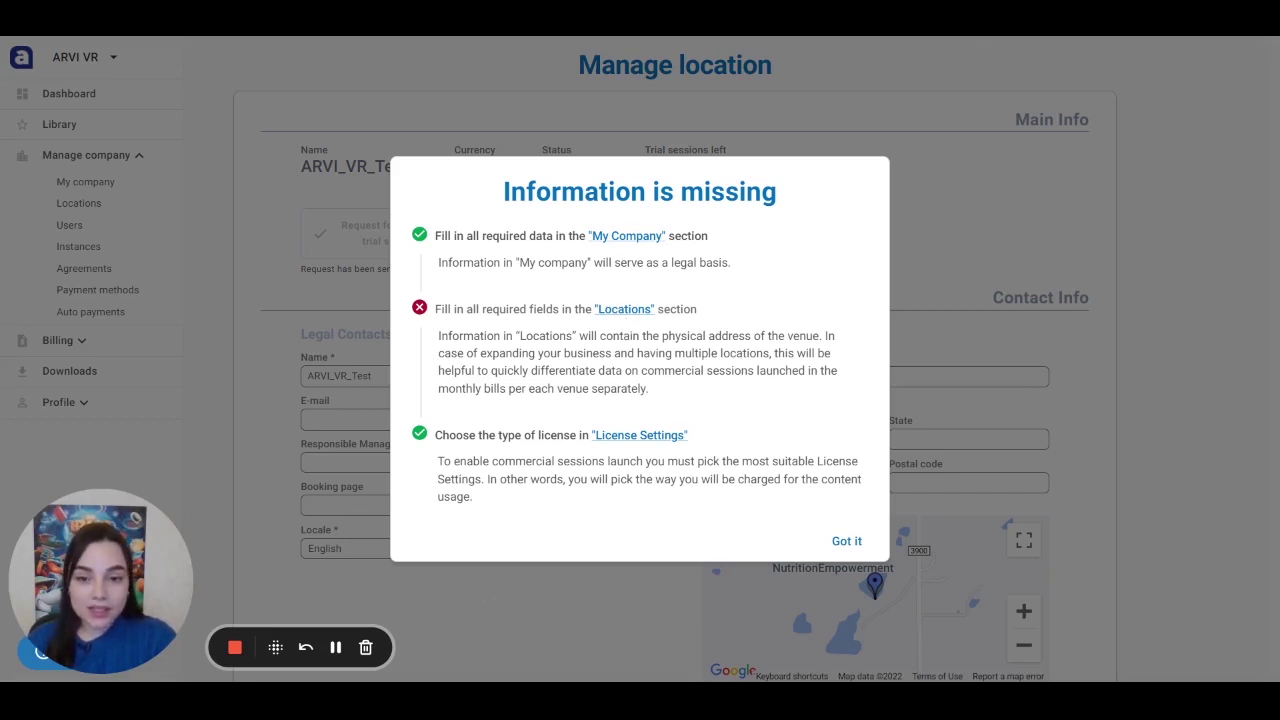
Set the location's time zone to (UTC-08:00) Los Angeles and save its contact details
left_click(627, 311)
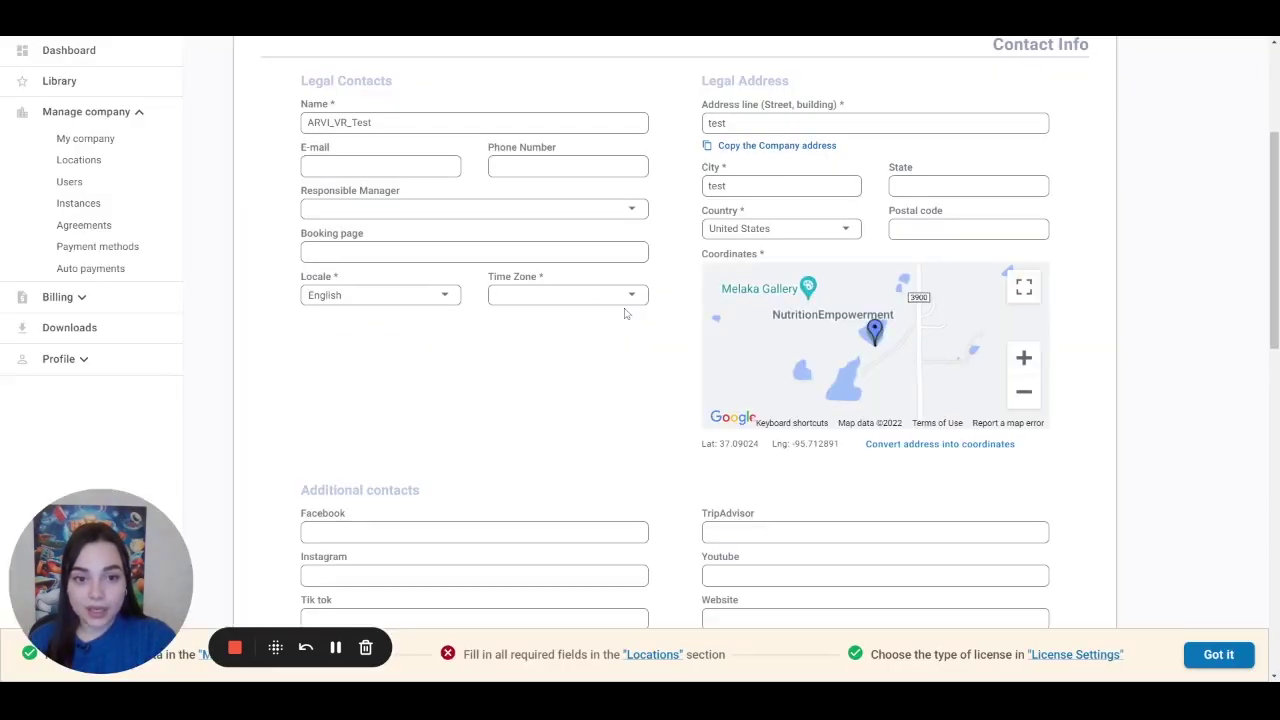
scroll(601, 345, "up", 1)
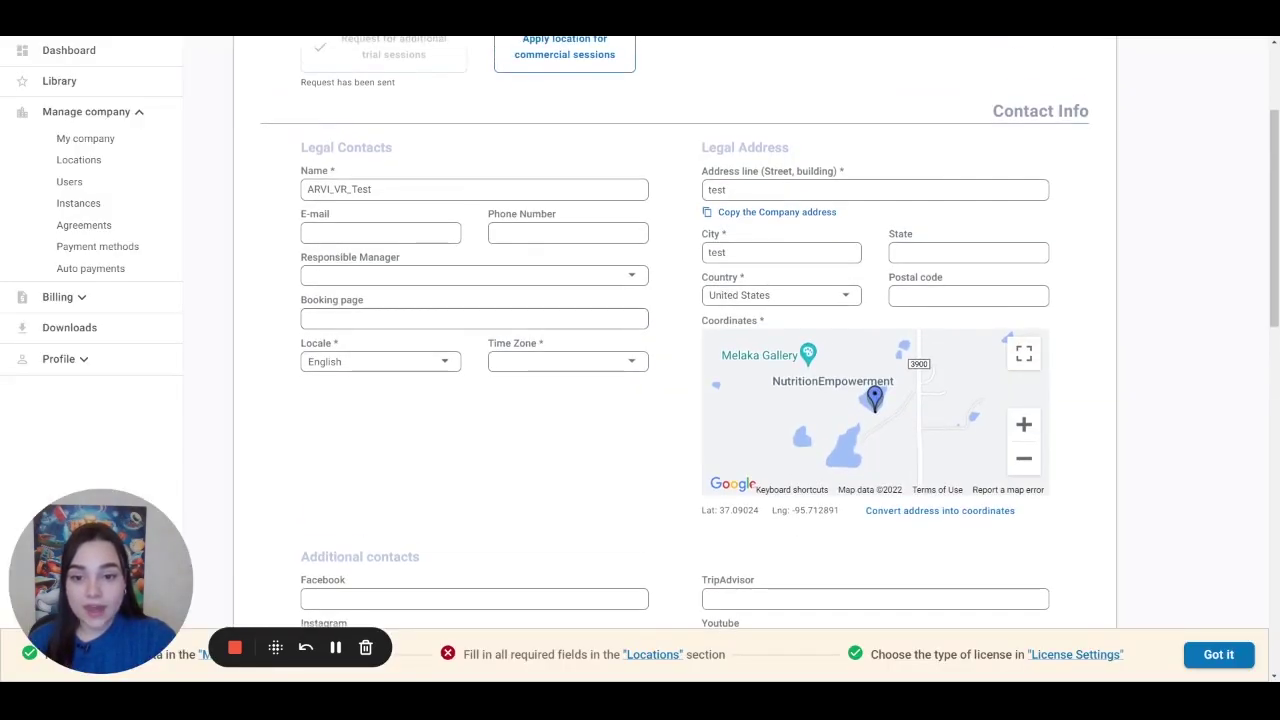
left_click(550, 358)
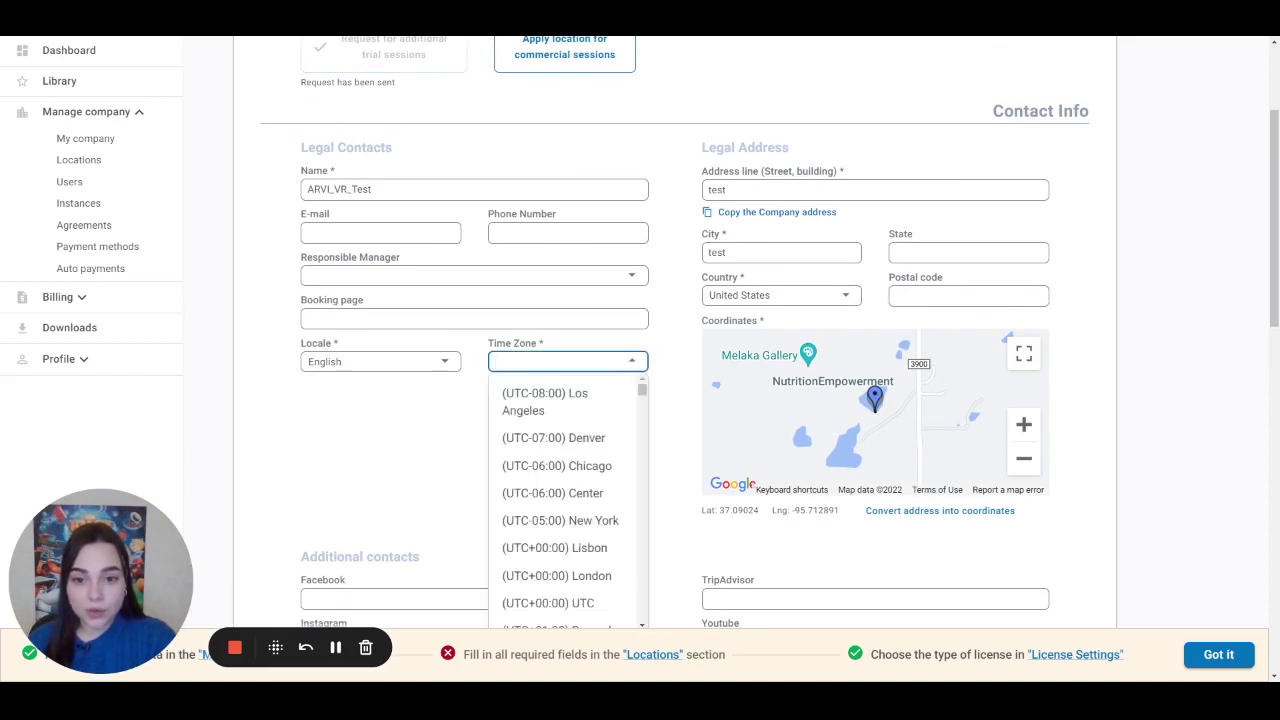
left_click(569, 400)
scroll(666, 374, "down", 4)
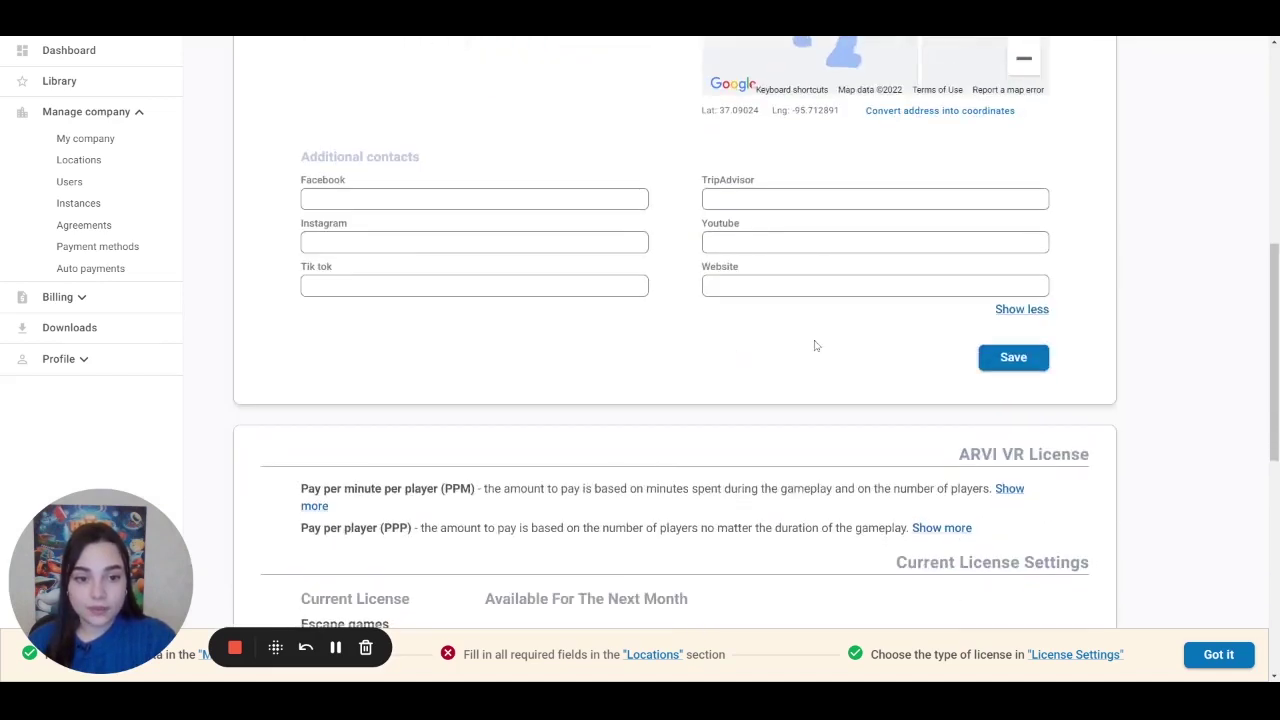
left_click(1007, 365)
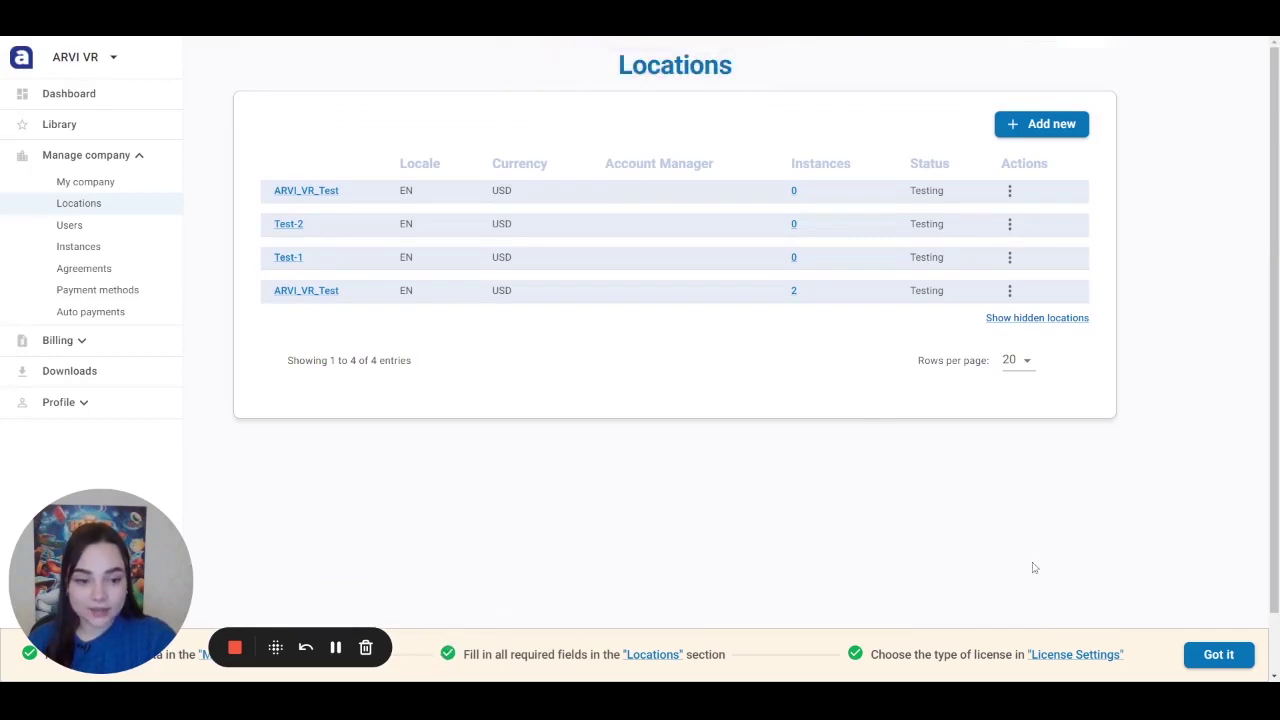
Dismiss the completed checklist and submit ARVI_VR_Test's commercial-sessions application
left_click(1216, 655)
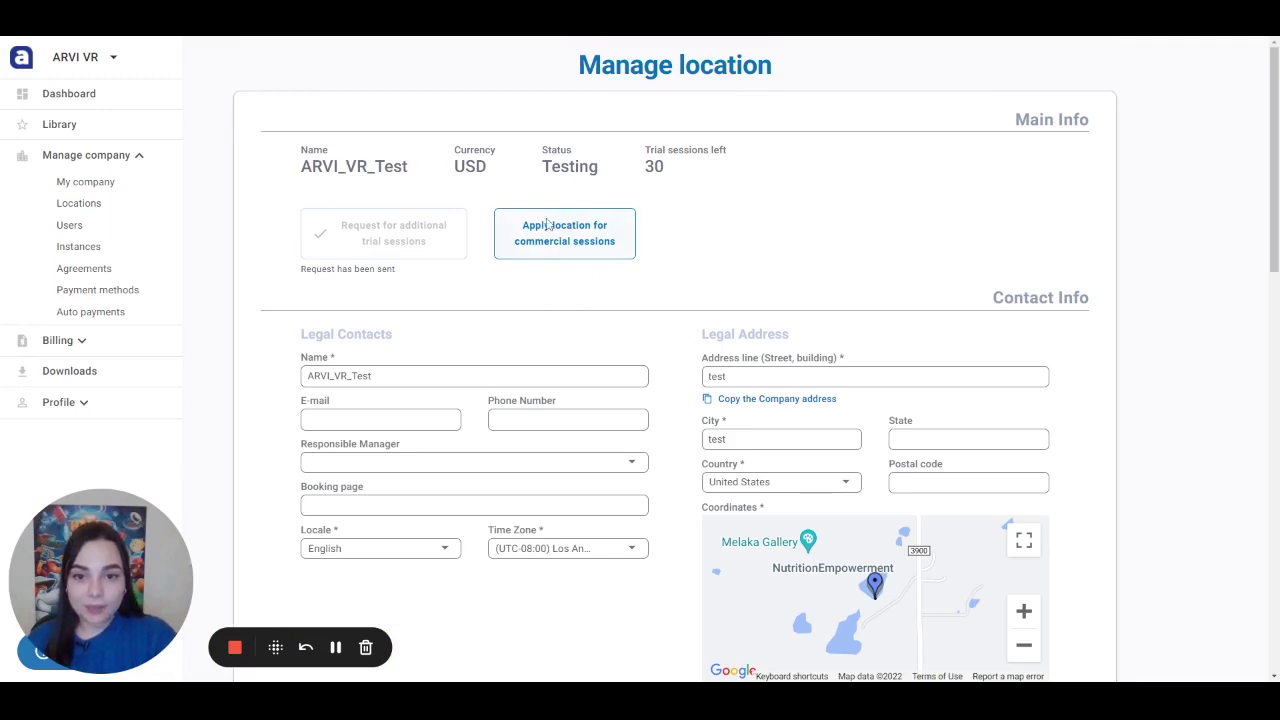
left_click(571, 248)
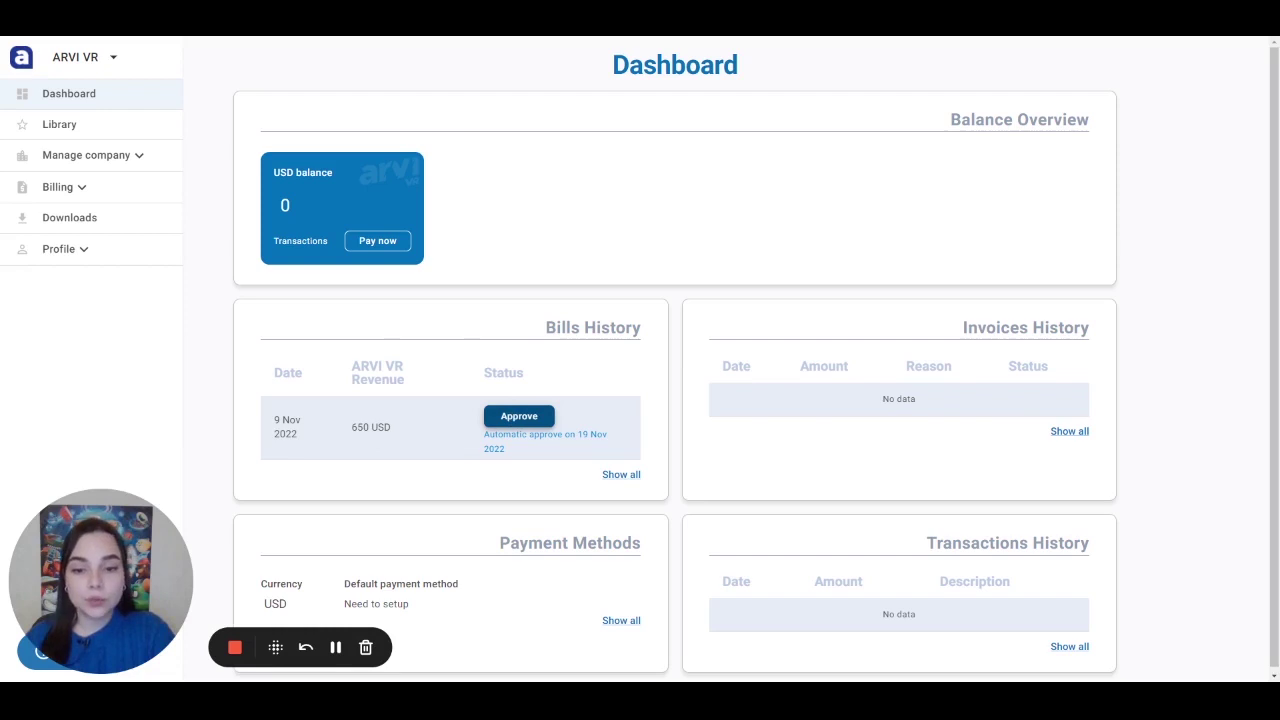
Approve the 650 USD bill from 9 Nov 2022 in Bills History and confirm it
left_click(516, 416)
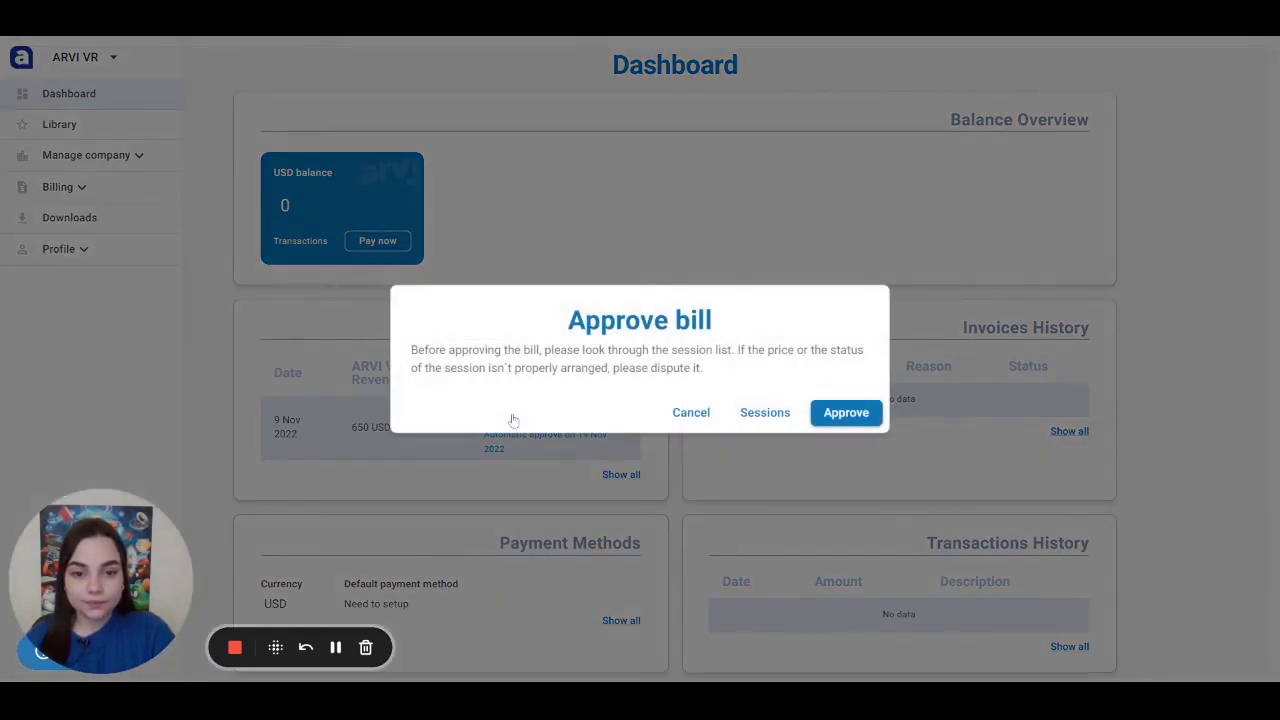
left_click(840, 413)
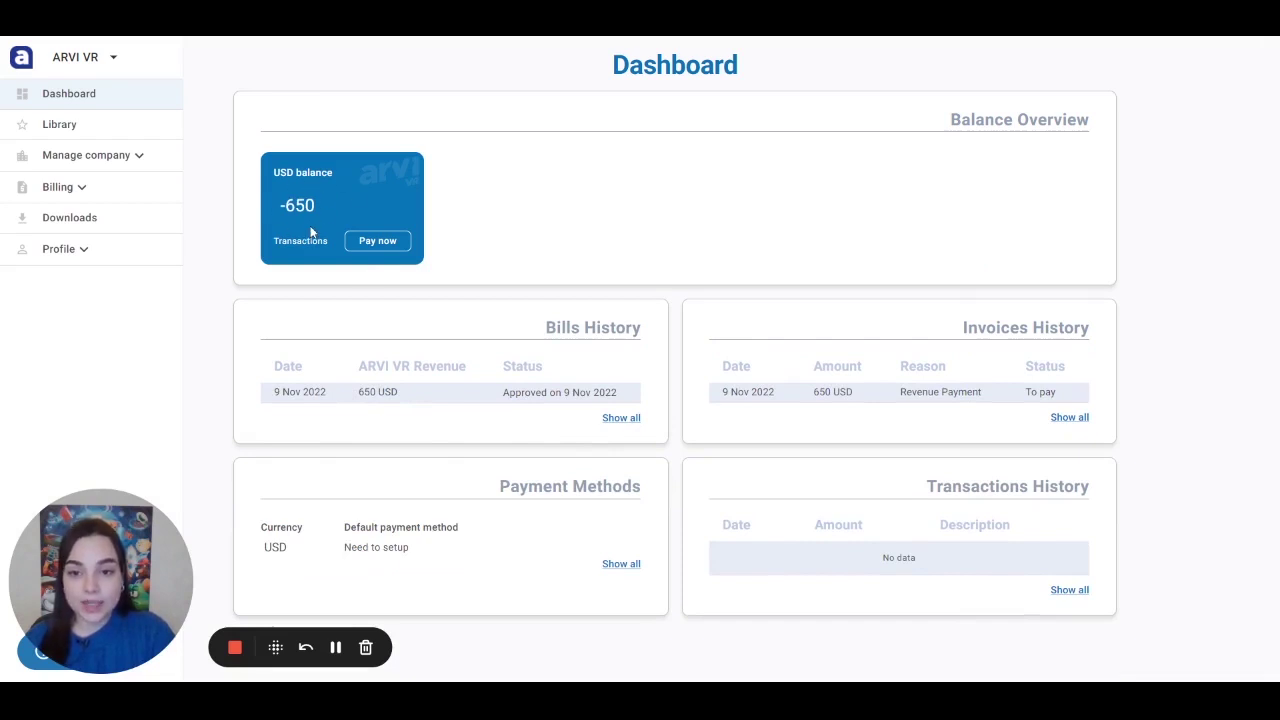
Set up a 1300 USD balance top-up by new credit card, saving the card for future transactions
left_click(379, 242)
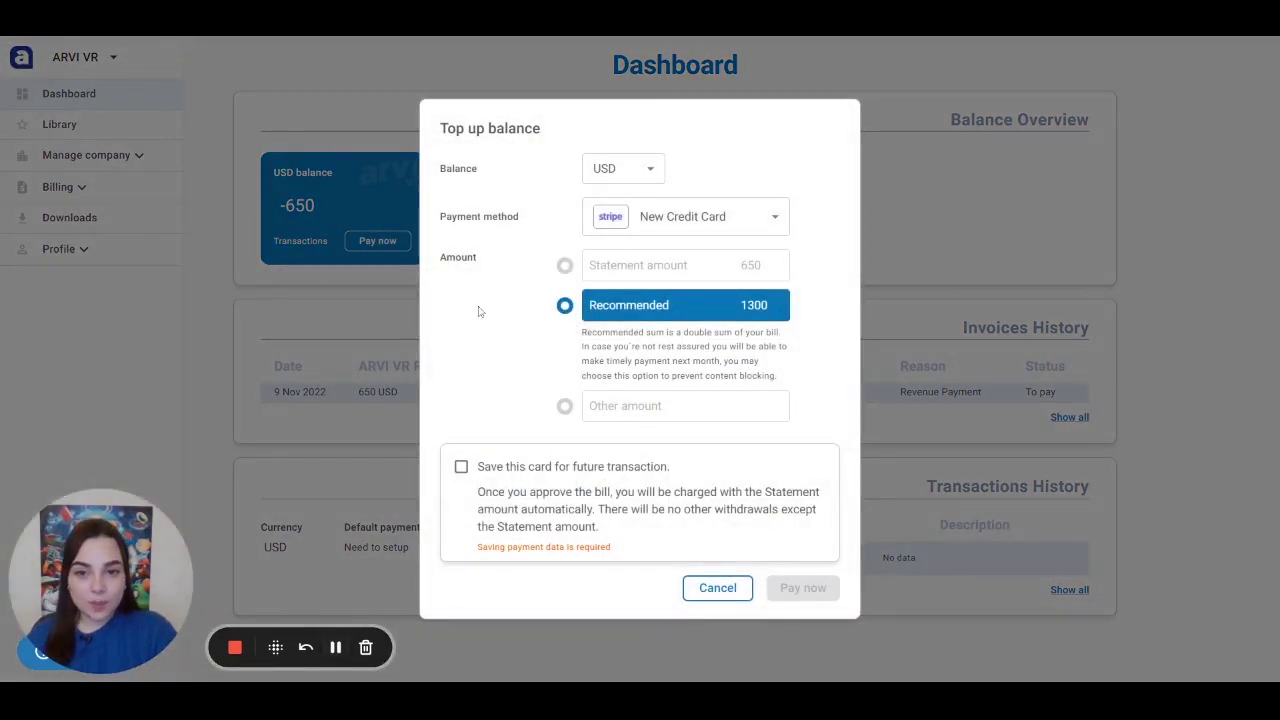
left_click(628, 222)
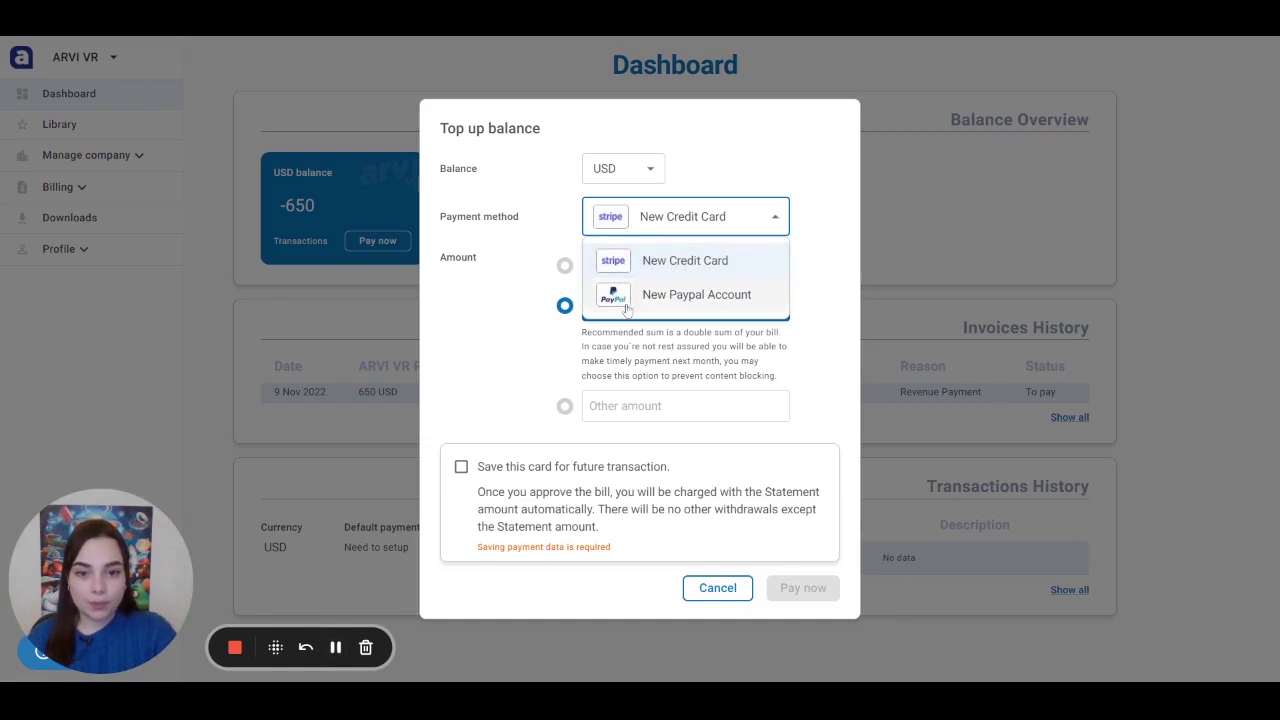
left_click(643, 262)
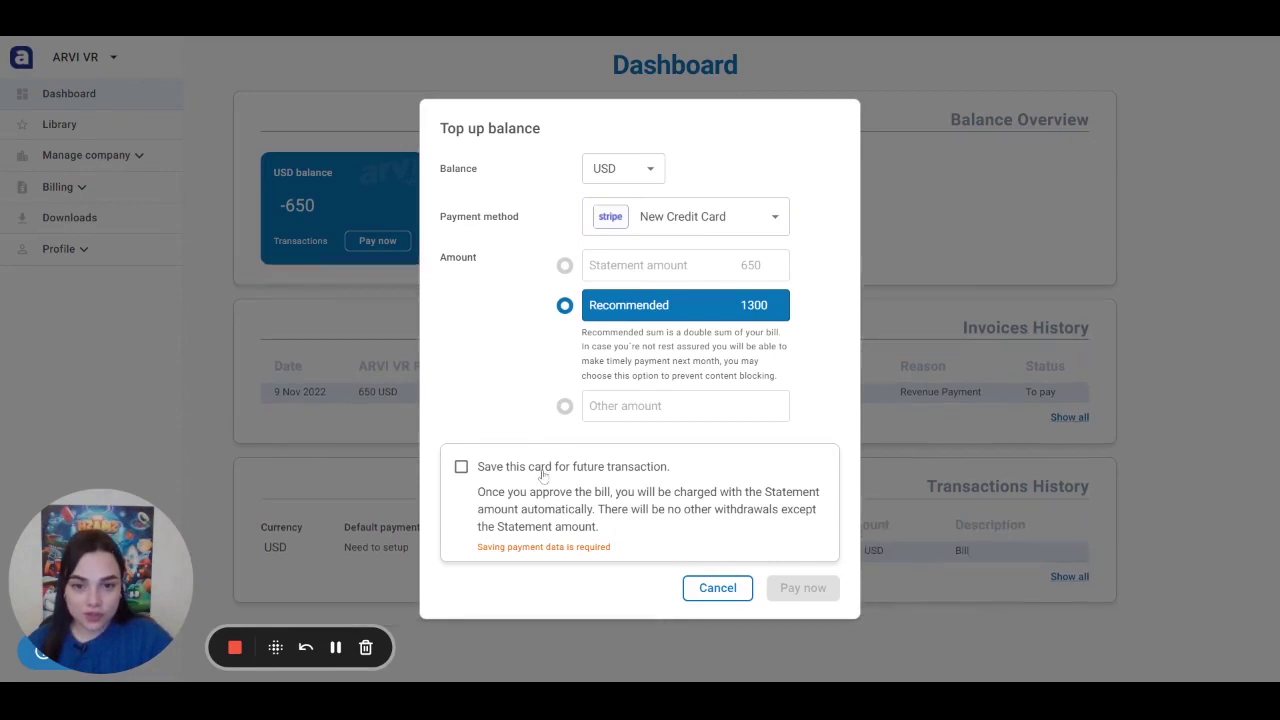
left_click(461, 467)
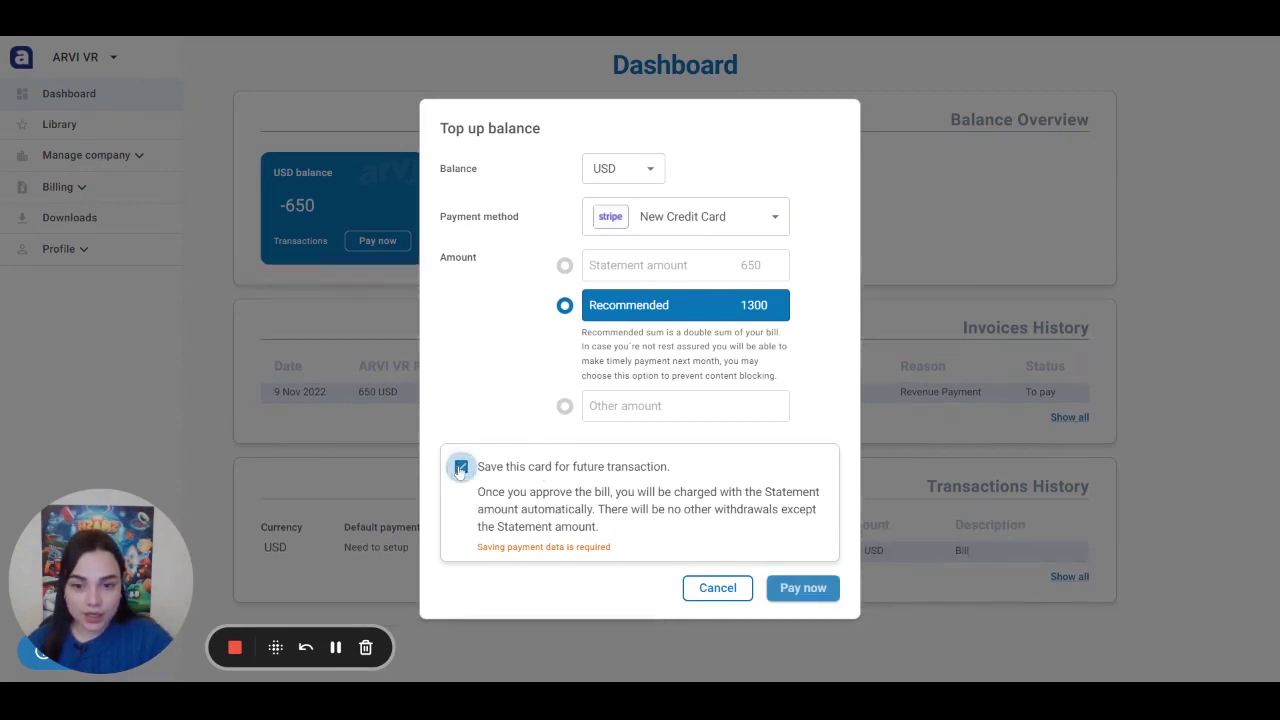